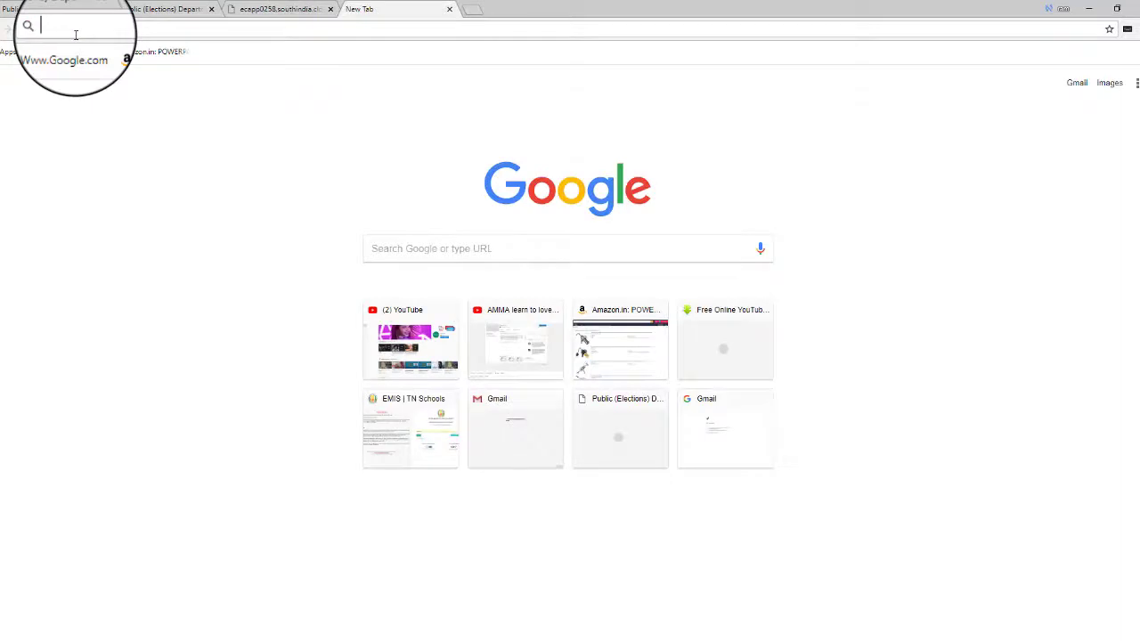
# Go to elections.tn.gov.in to load the Chief Electoral Officer, Tamil Nadu homepage
pyautogui.write('E')
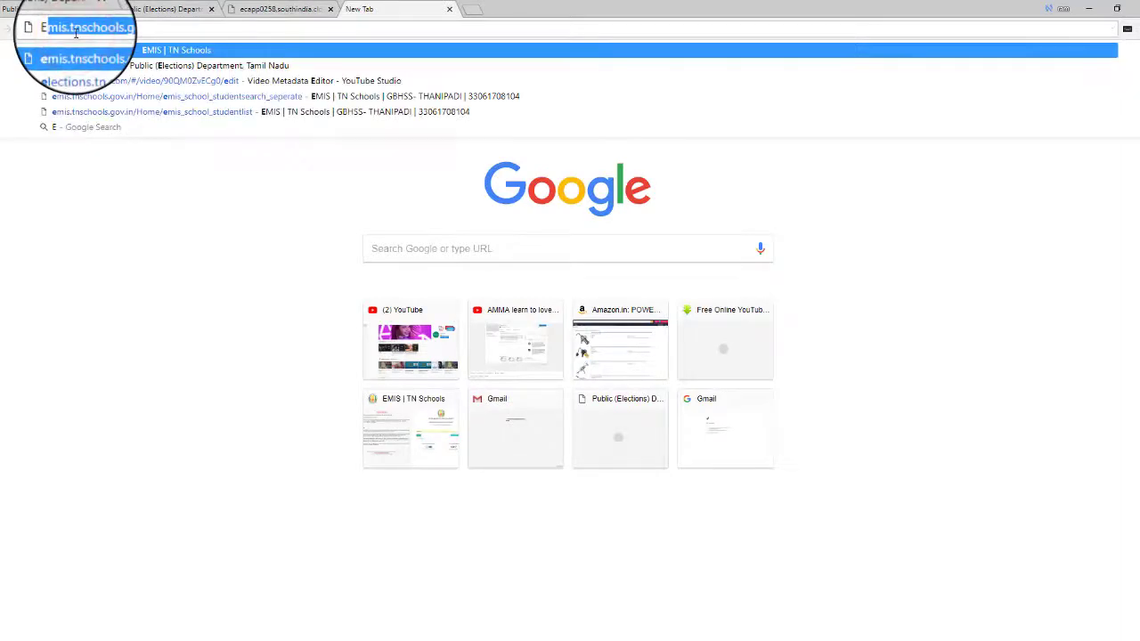
pyautogui.write('LECTIONS')
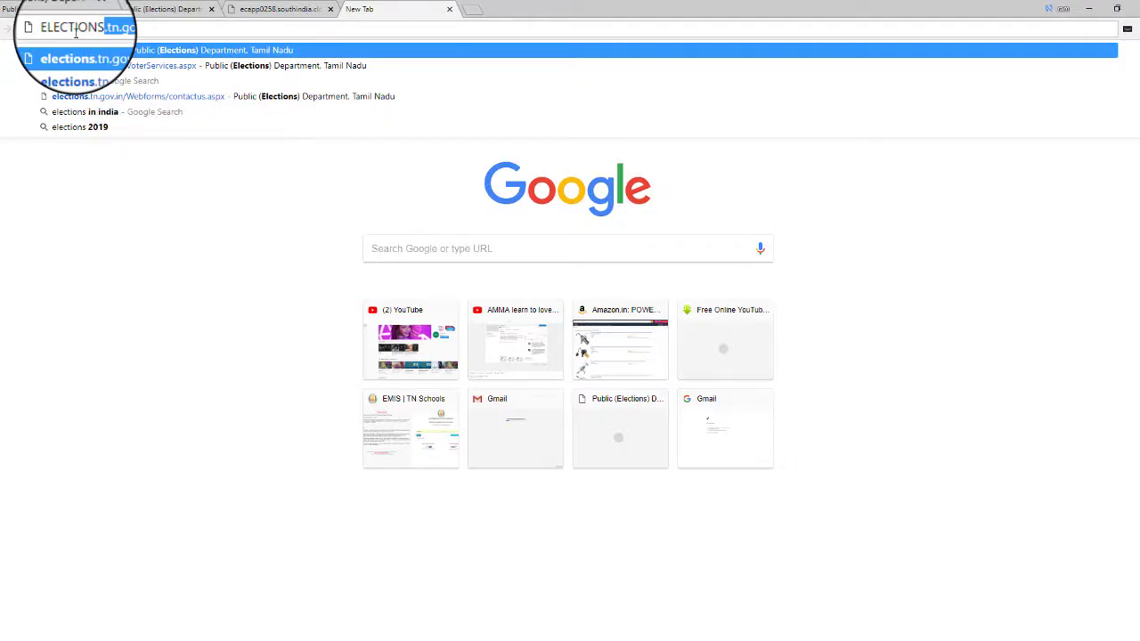
pyautogui.press('Return')
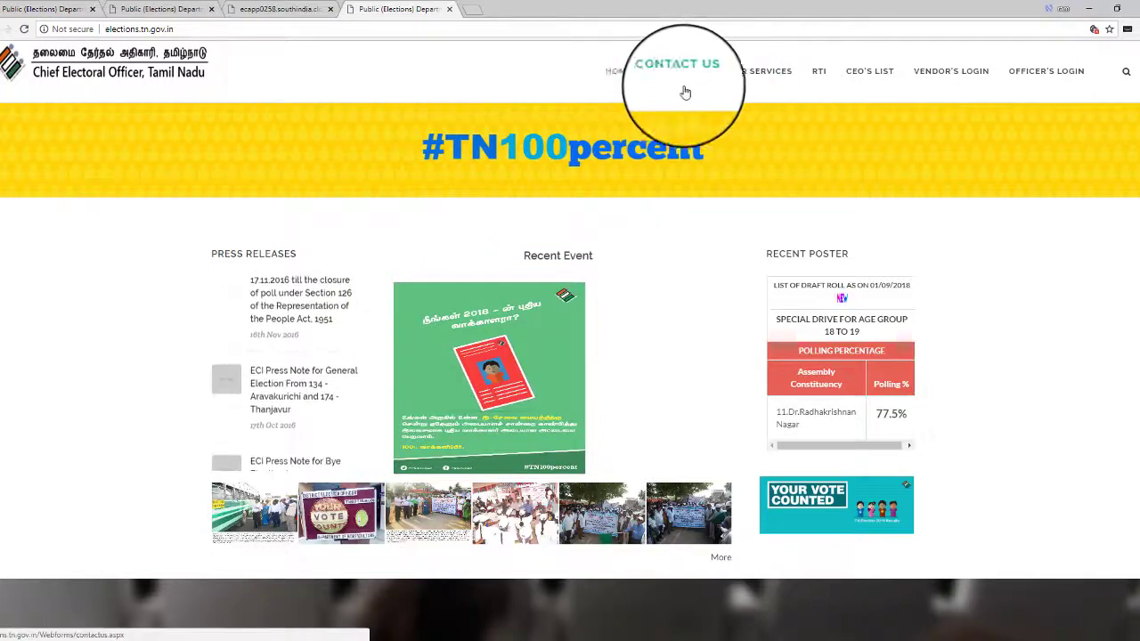
# From the Our Services page, open the Know Your Polling Station tile
pyautogui.click(617, 93)
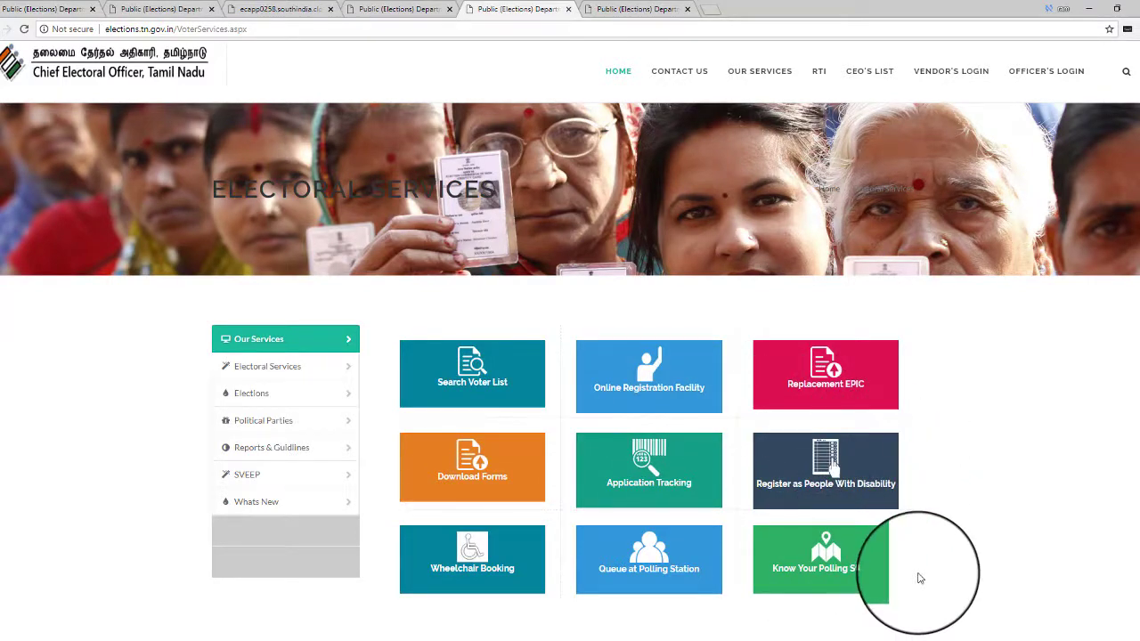
pyautogui.click(826, 559)
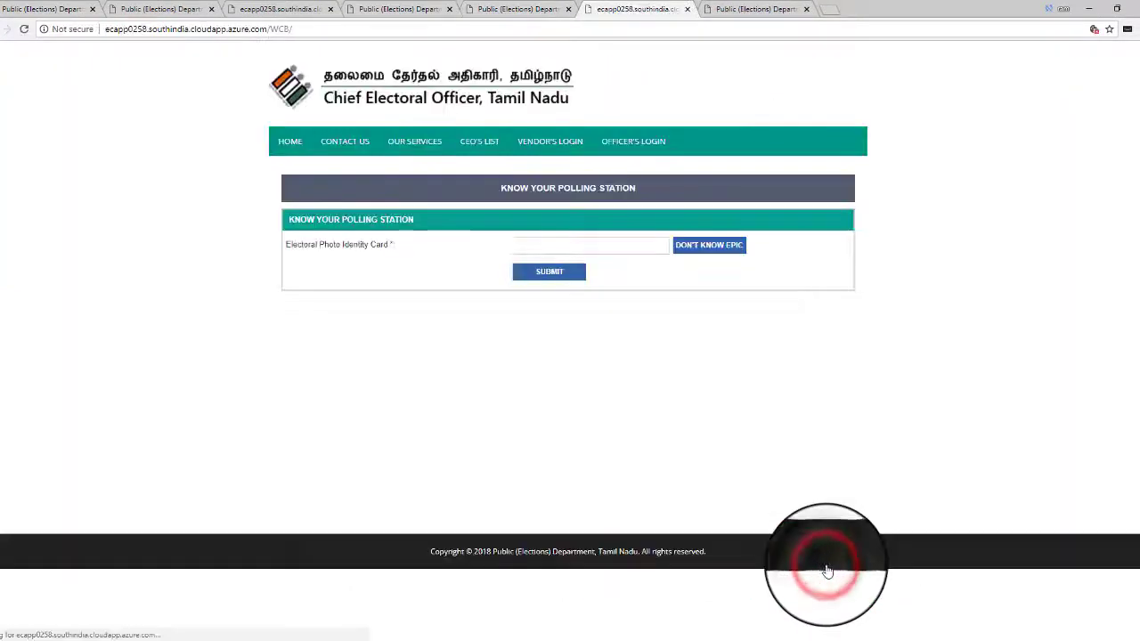
# Paste the EPIC number into the lookup form, view the assigned polling station, then return home
pyautogui.moveTo(344, 144)
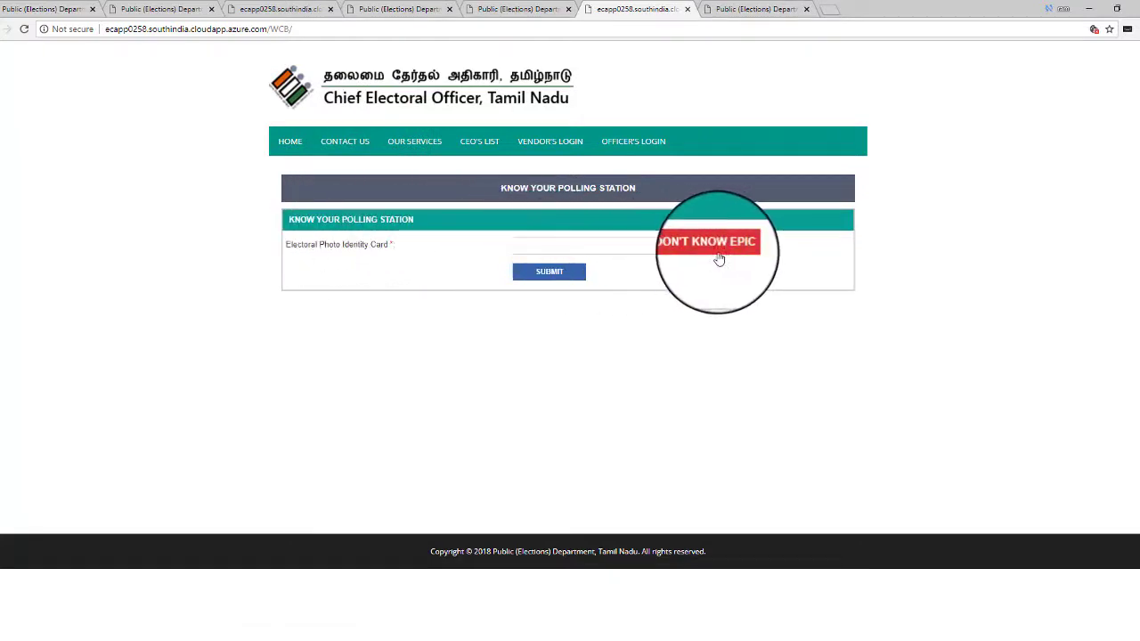
pyautogui.click(532, 246)
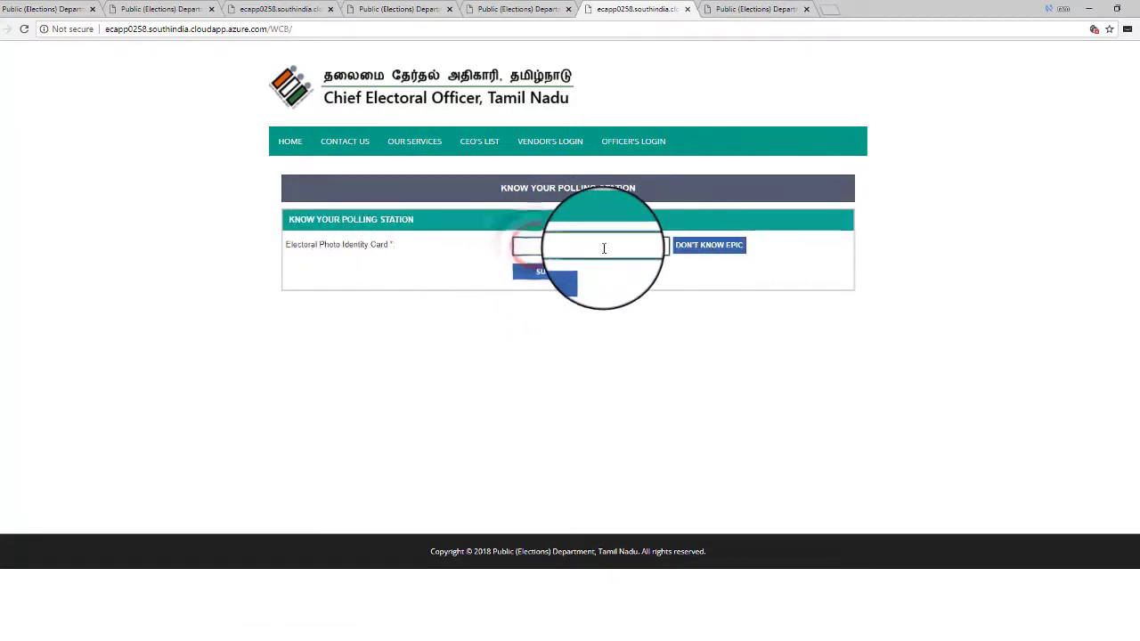
pyautogui.hotkey('ctrl', 'v')
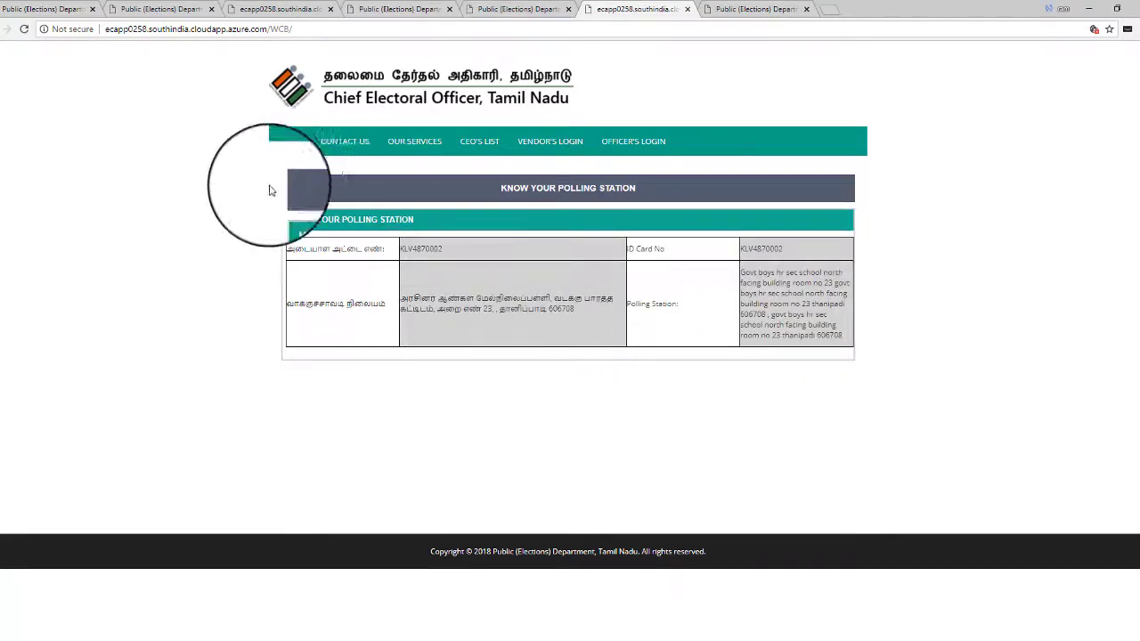
pyautogui.click(296, 147)
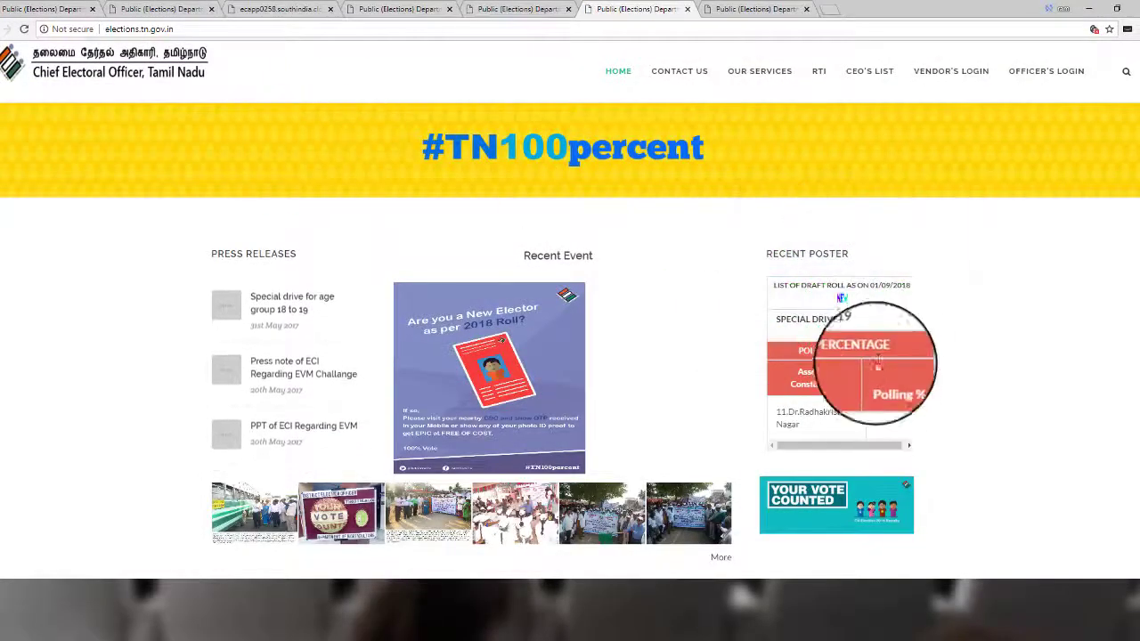
pyautogui.click(750, 77)
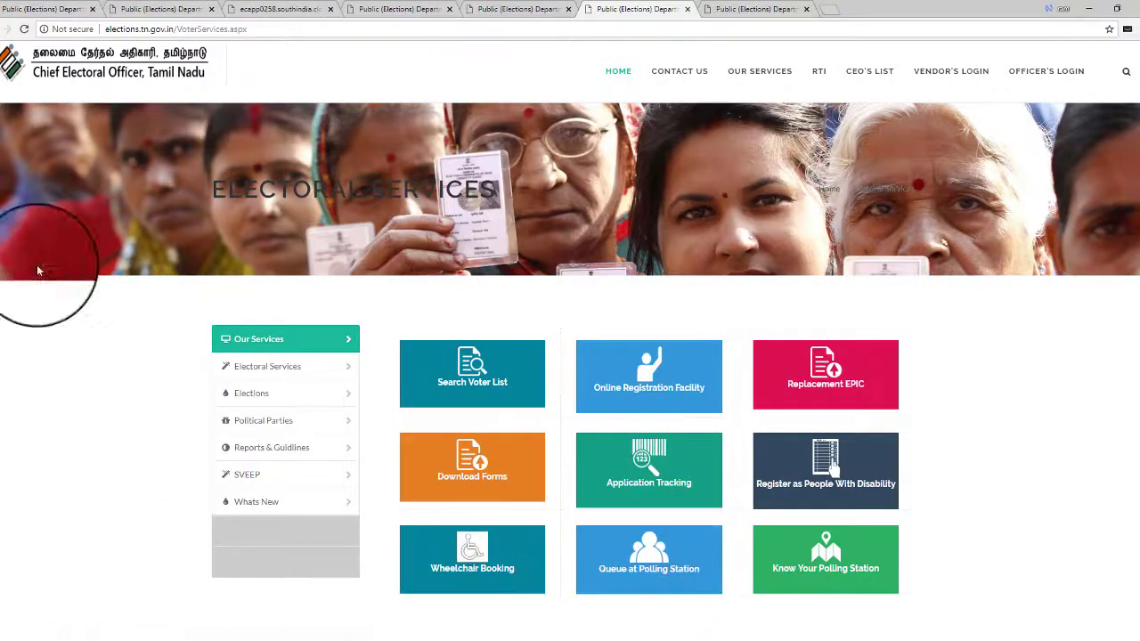
pyautogui.click(641, 385)
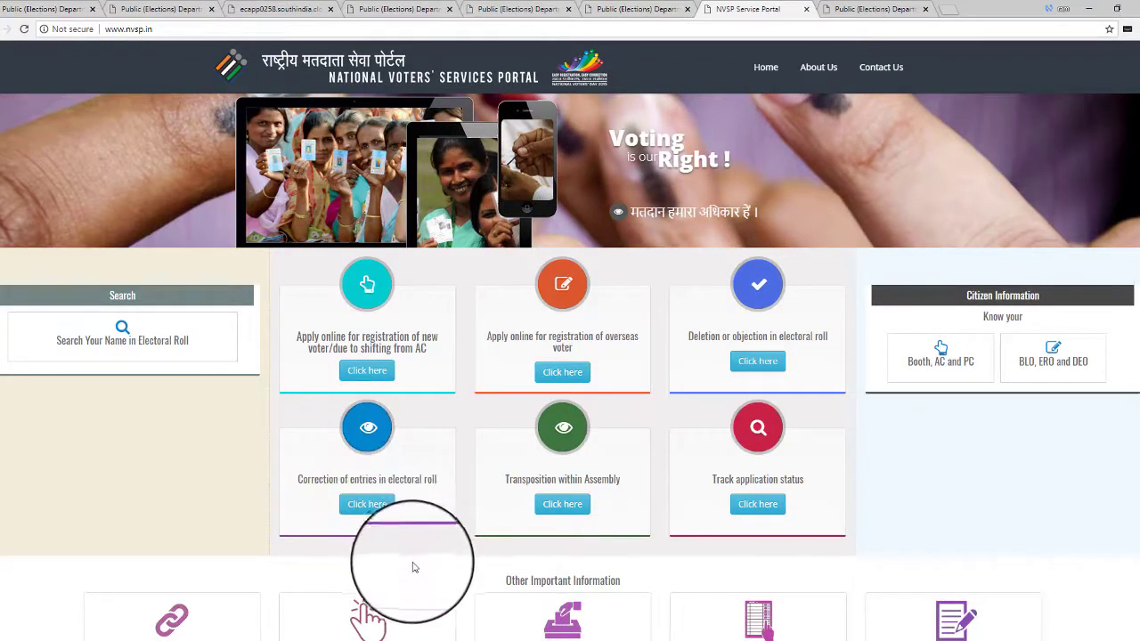
# Open Form 6 for new voter registration and dismiss the page translation offer
pyautogui.click(211, 488)
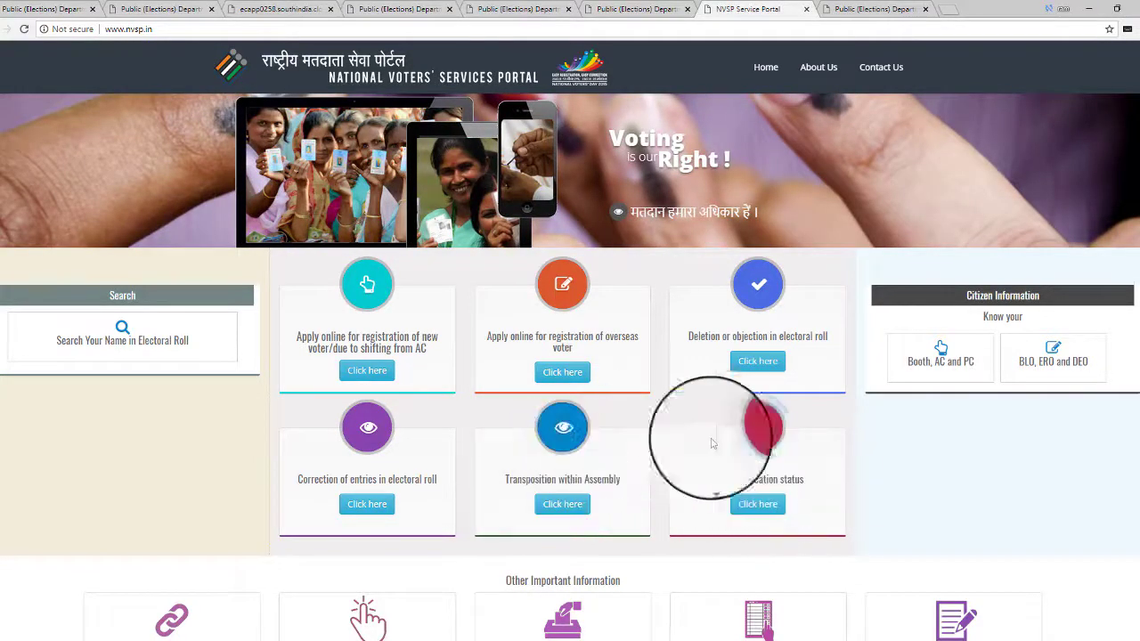
pyautogui.click(361, 372)
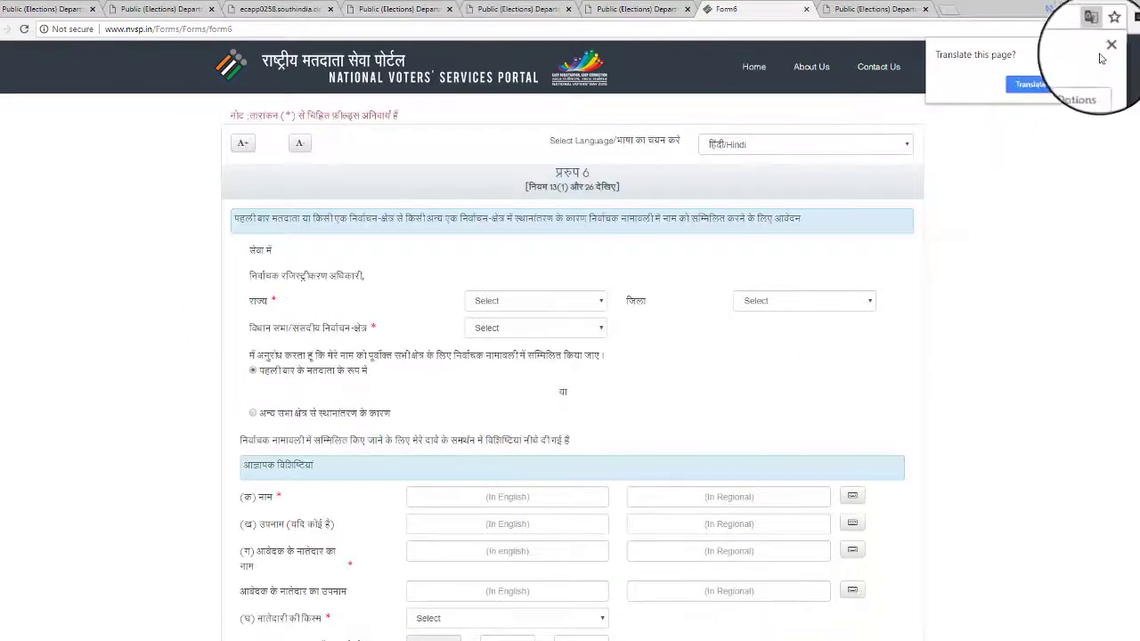
pyautogui.click(1106, 48)
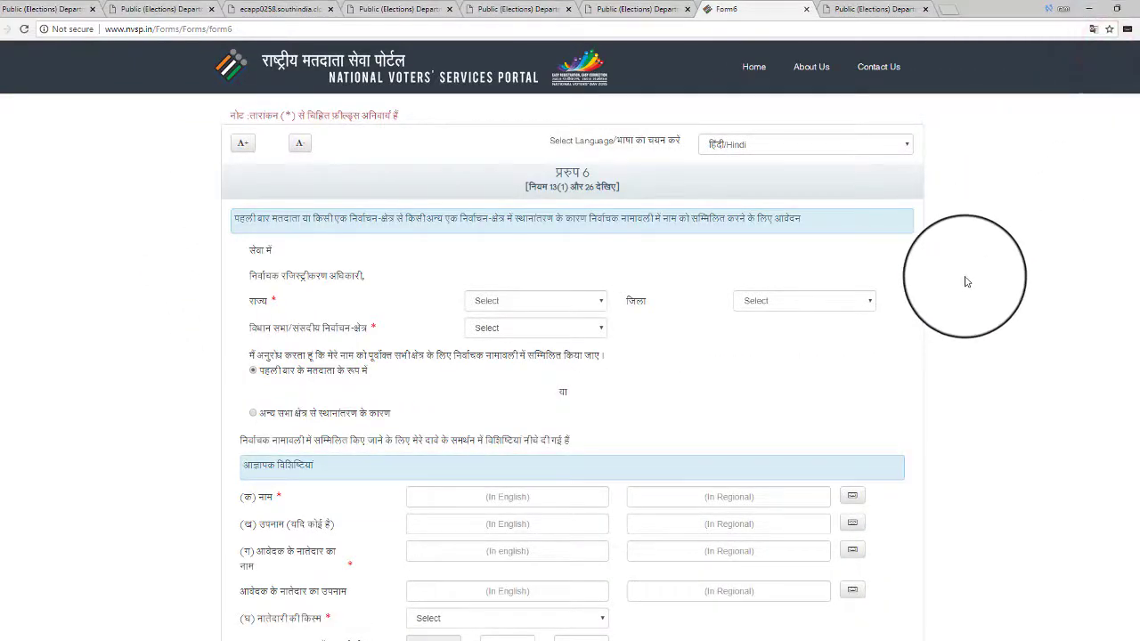
# Choose English in Form 6's Select Language dropdown
pyautogui.click(909, 147)
pyautogui.click(869, 172)
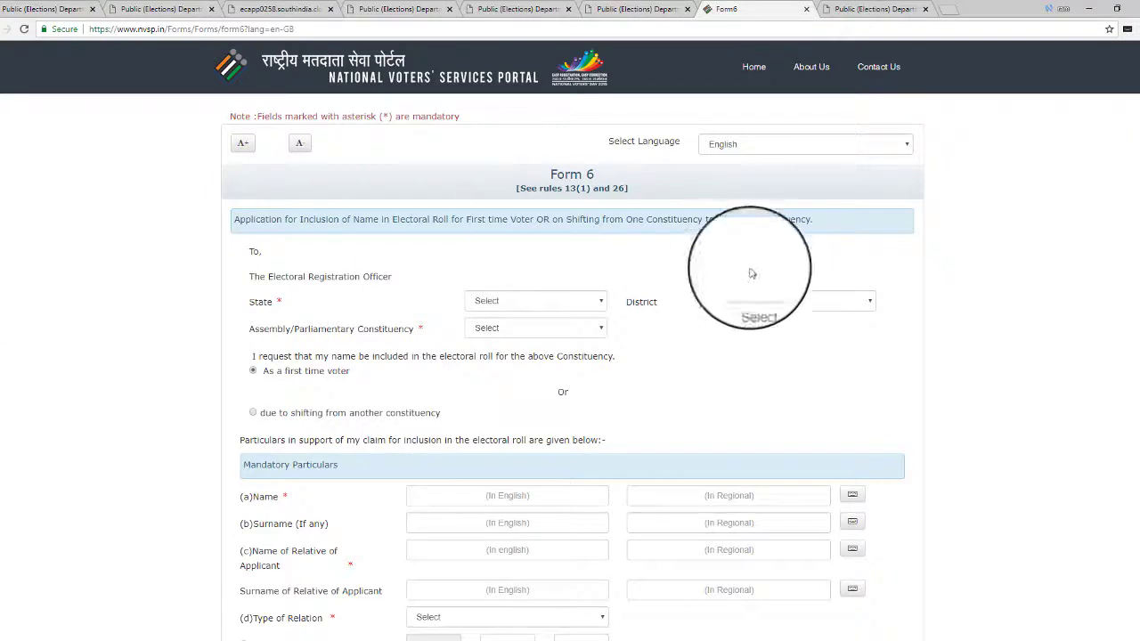
# Select Tamil Nadu as state, Chengam as constituency and TIRUVANNAMALAI as district
pyautogui.click(598, 303)
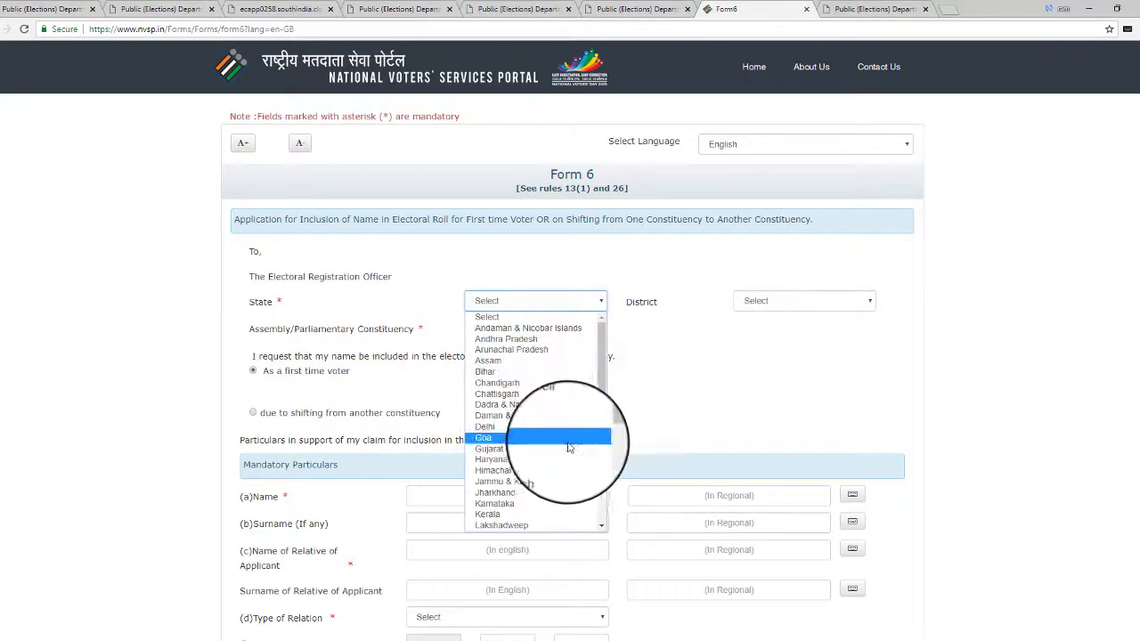
pyautogui.scroll(-5, 570, 441)
pyautogui.click(542, 471)
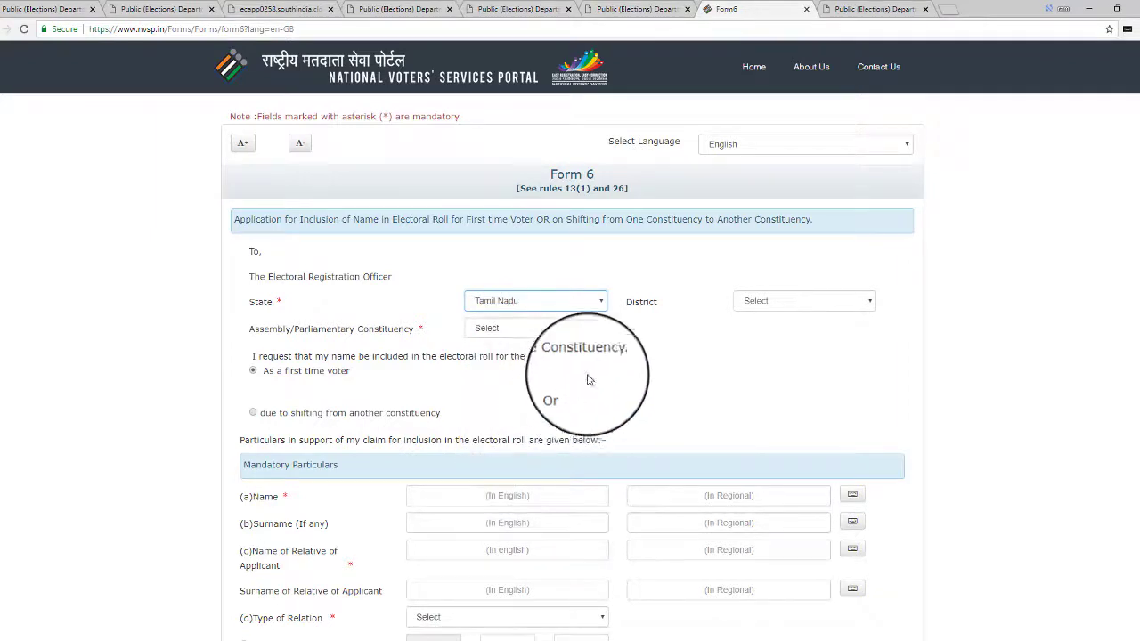
pyautogui.click(595, 332)
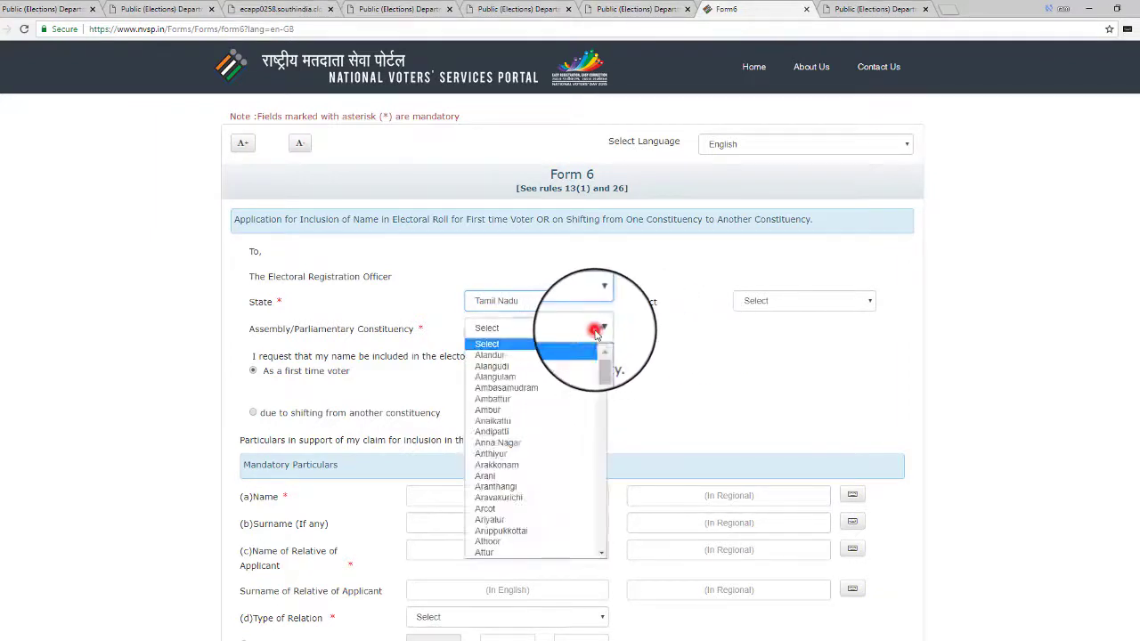
pyautogui.scroll(-1, 546, 499)
pyautogui.scroll(-3, 546, 499)
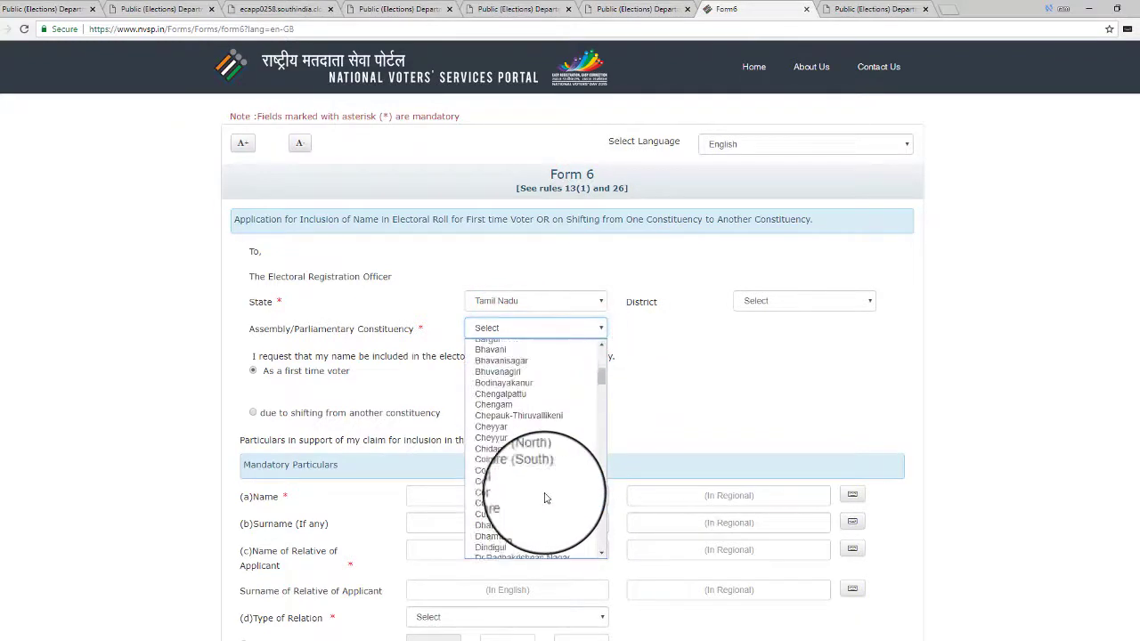
pyautogui.click(517, 402)
pyautogui.click(812, 306)
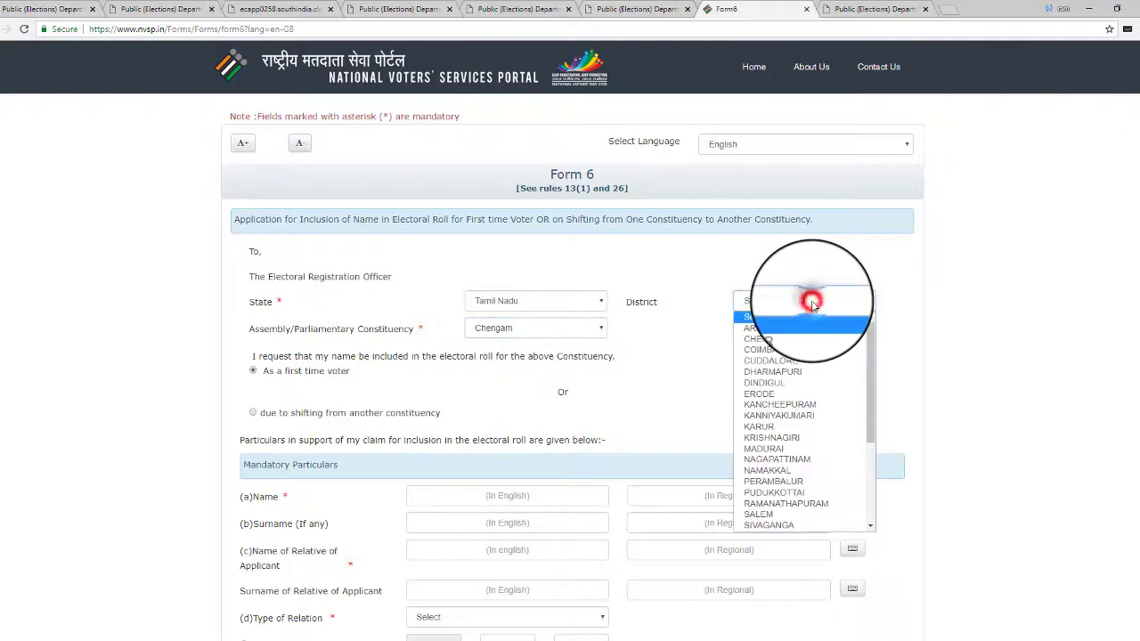
pyautogui.scroll(-4, 810, 427)
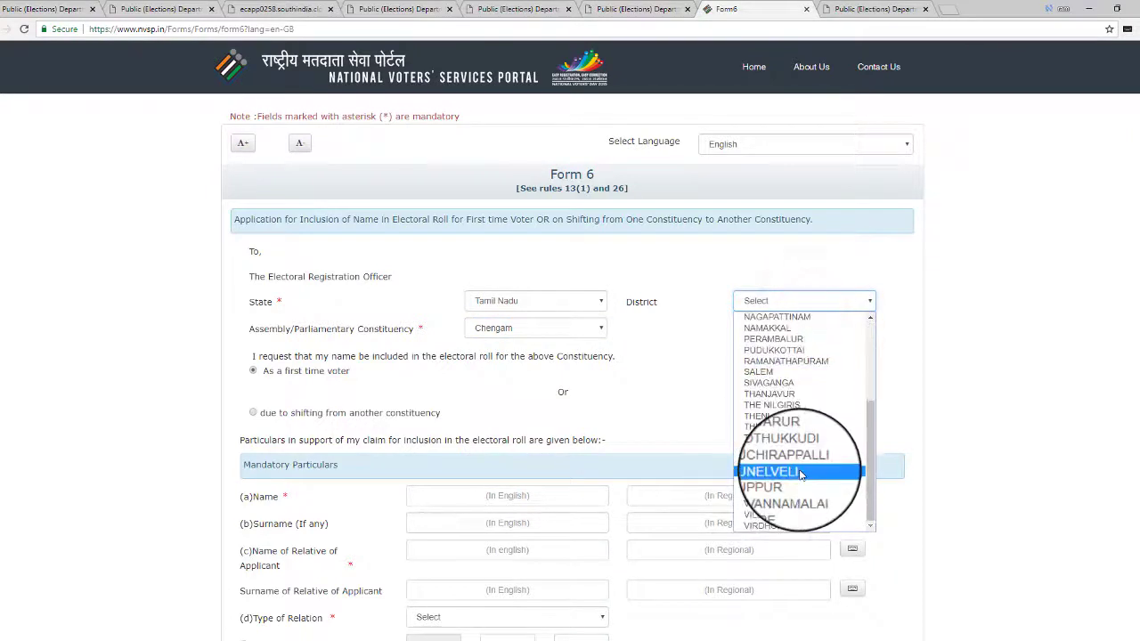
pyautogui.click(800, 494)
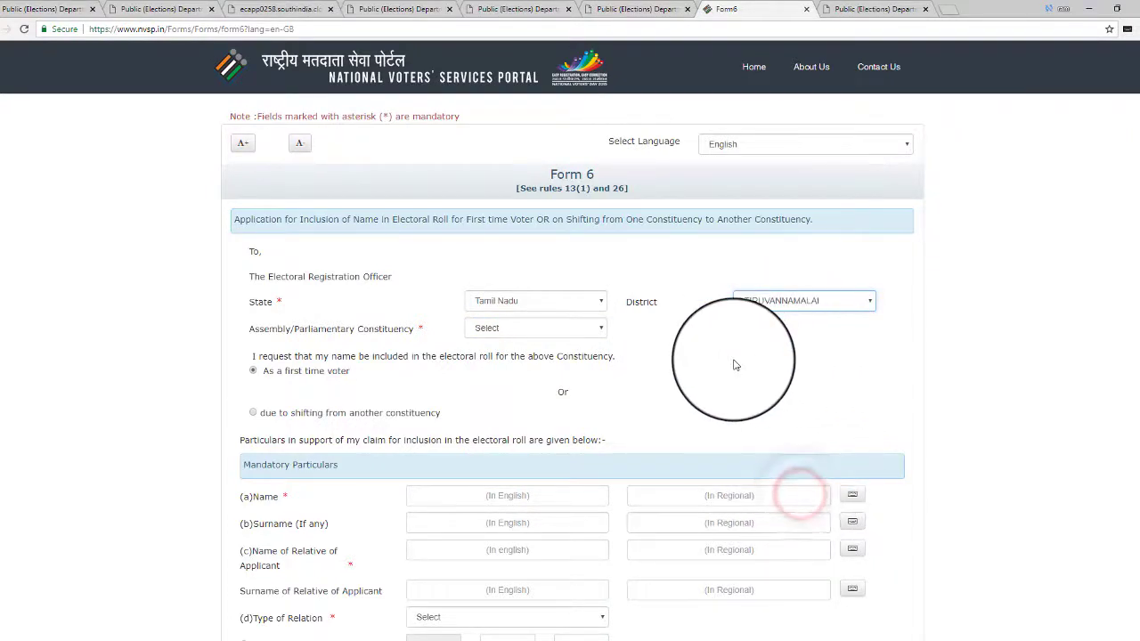
pyautogui.scroll(-2, 735, 365)
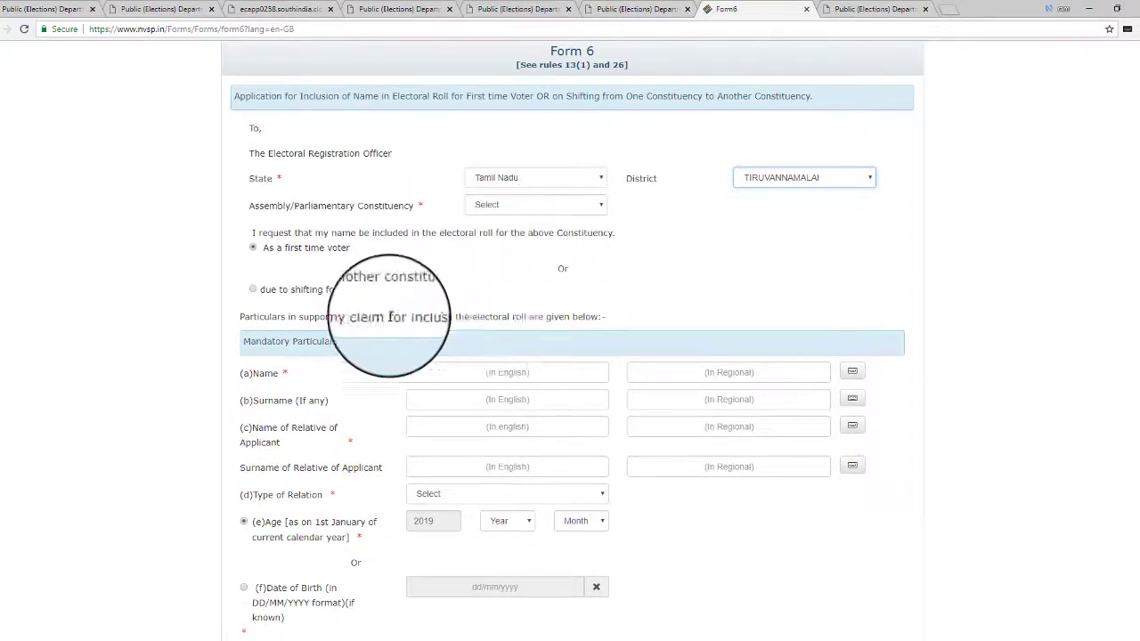
# Move through the surname and relative's name fields, with relation Father and gender Male
pyautogui.click(251, 290)
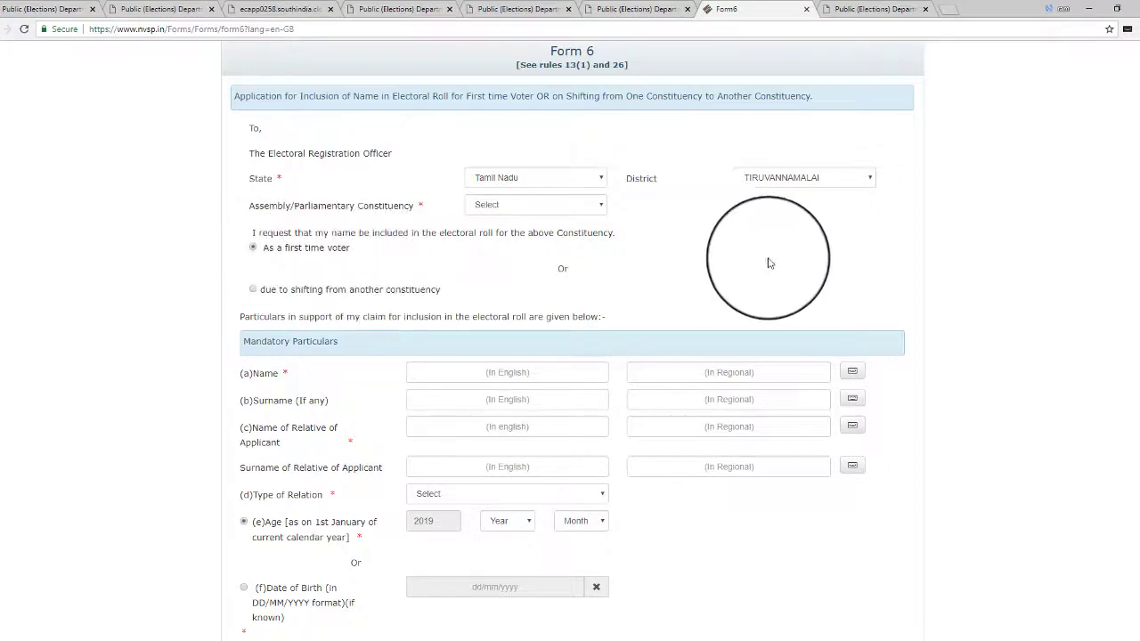
pyautogui.scroll(-1, 736, 347)
pyautogui.scroll(-3, 736, 347)
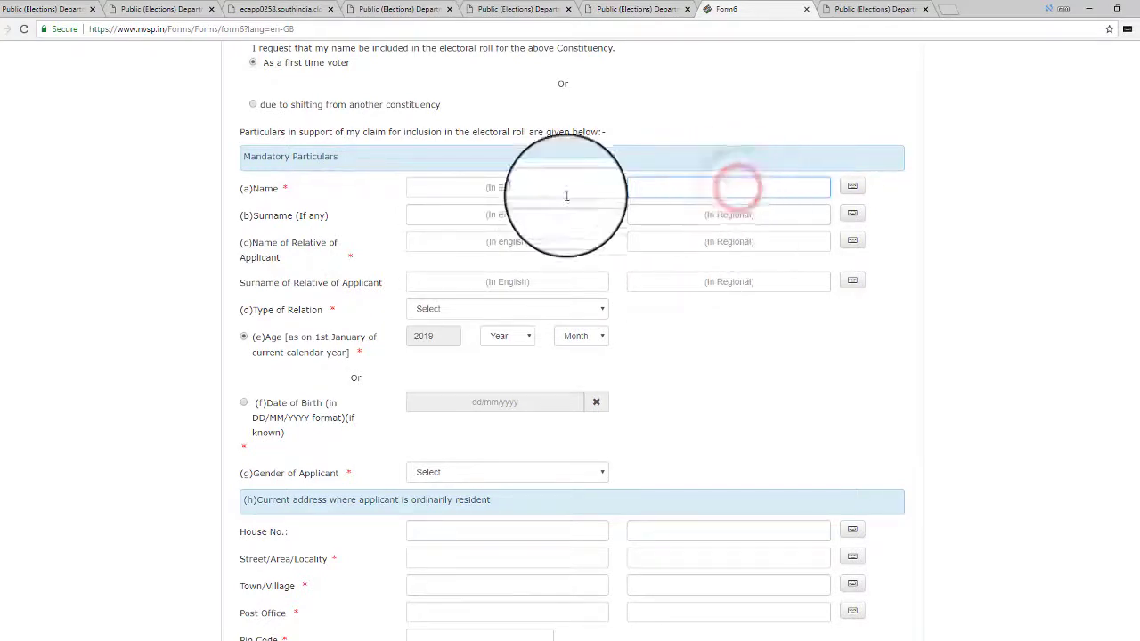
pyautogui.click(517, 214)
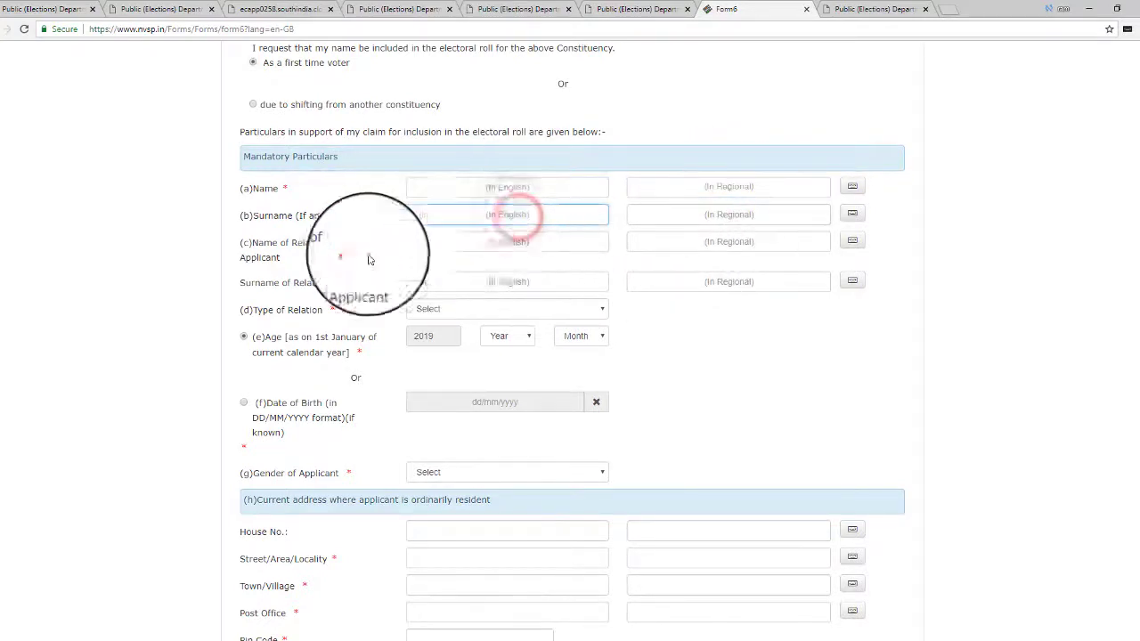
pyautogui.click(449, 242)
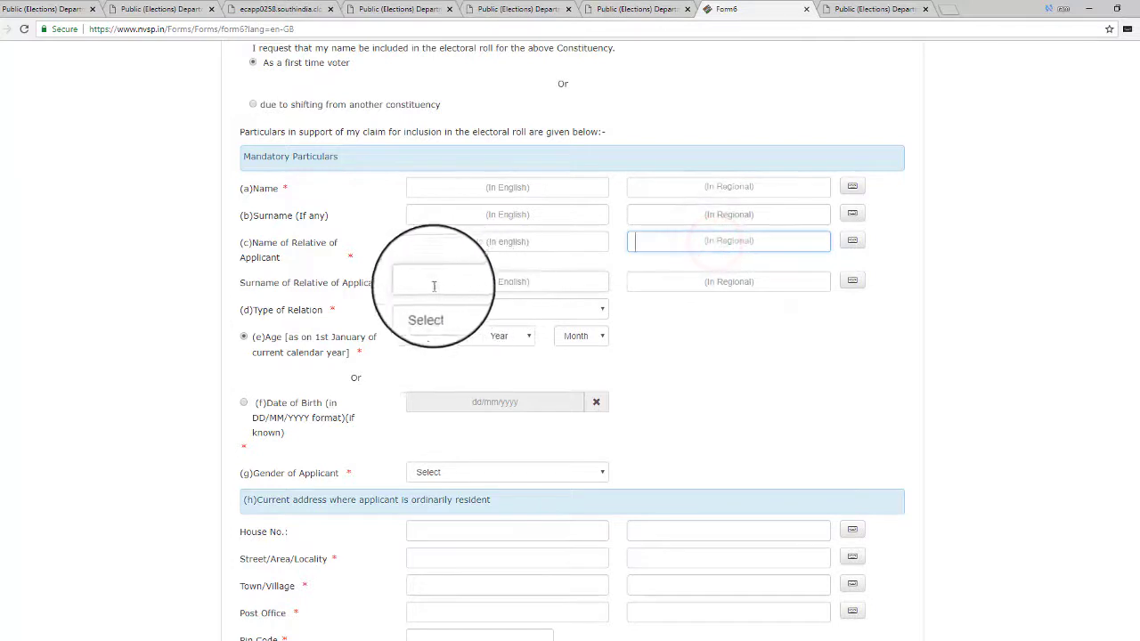
pyautogui.scroll(-3, 535, 276)
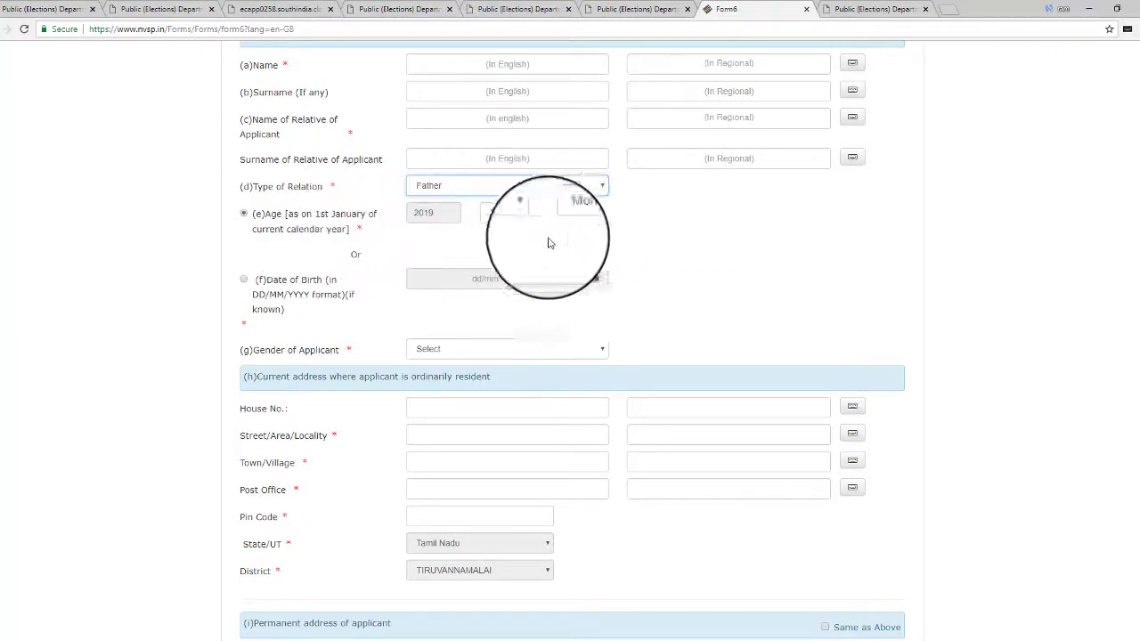
pyautogui.scroll(-1, 374, 306)
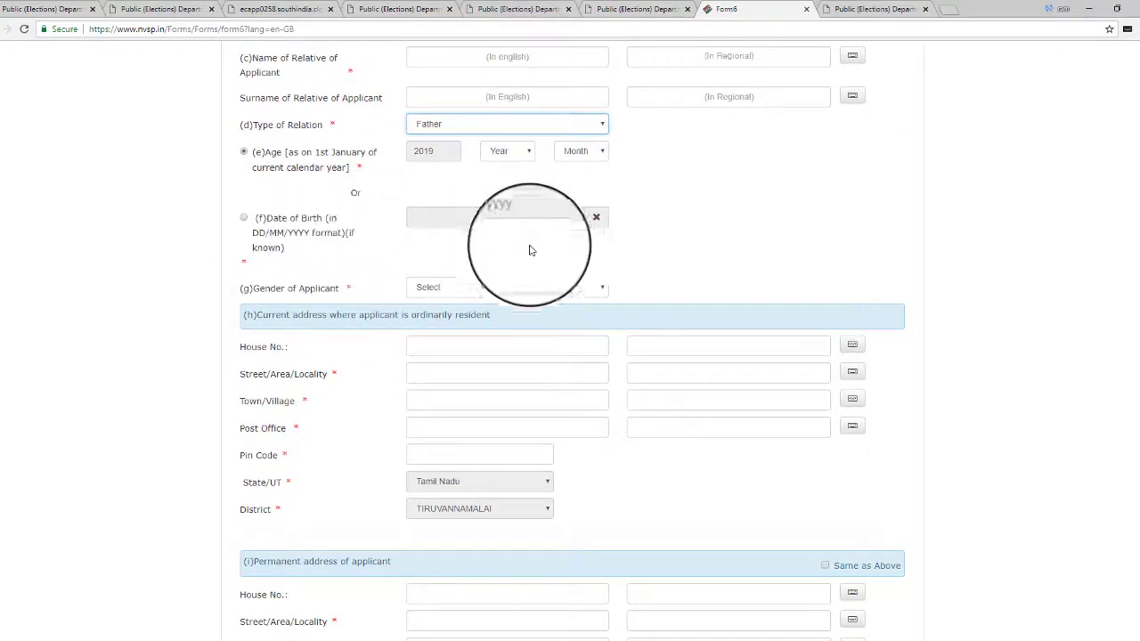
pyautogui.scroll(-1, 402, 316)
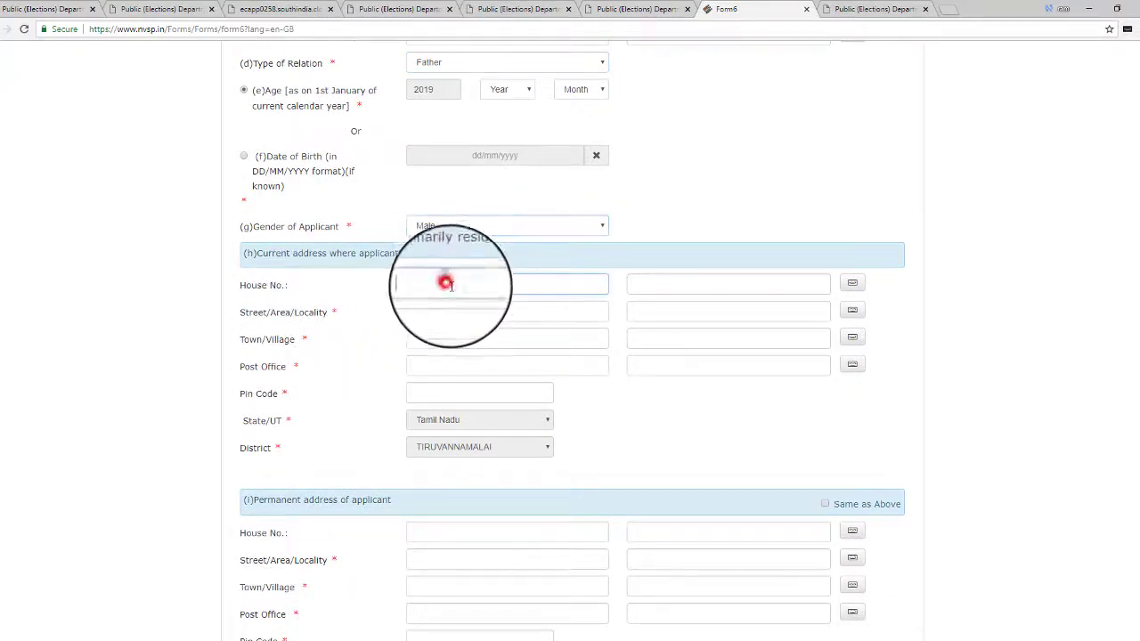
pyautogui.click(448, 313)
pyautogui.scroll(-2, 546, 363)
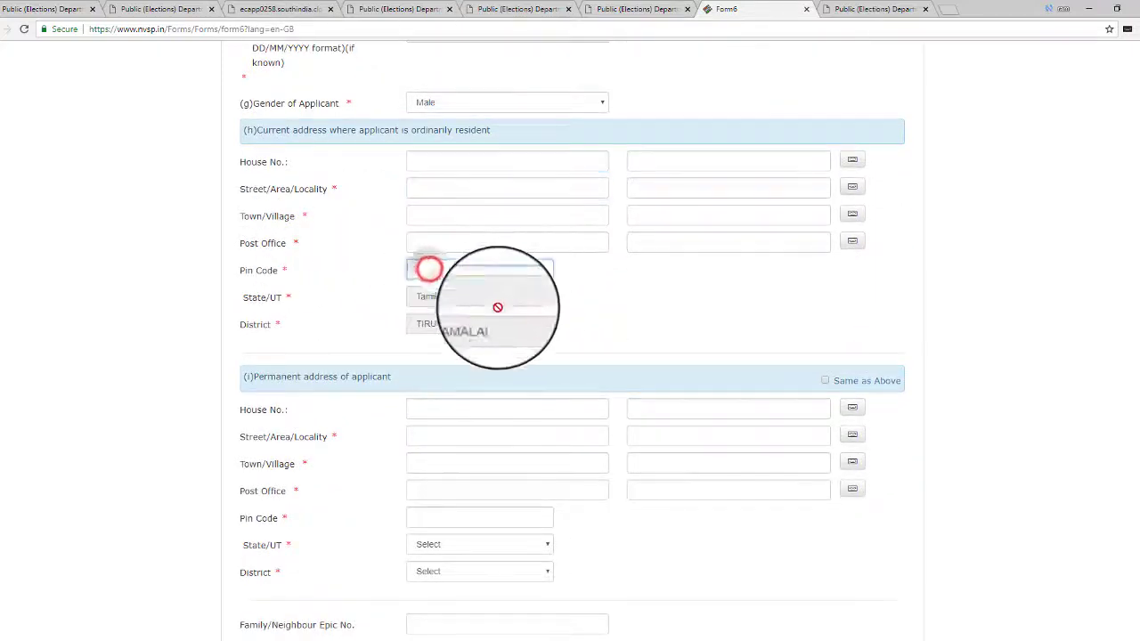
pyautogui.scroll(-3, 590, 354)
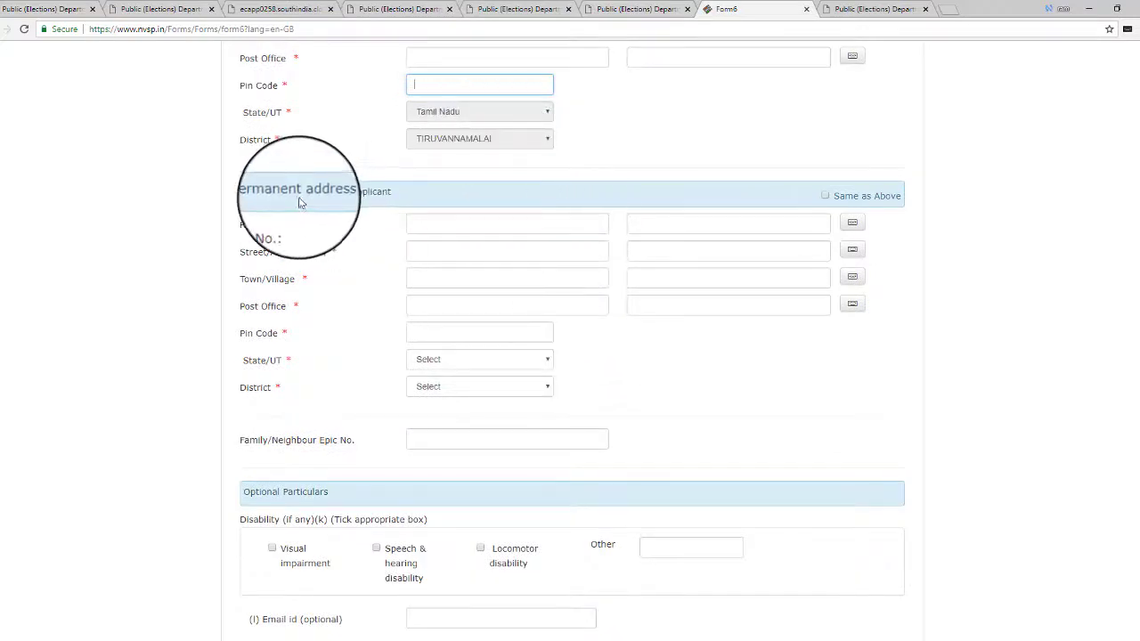
pyautogui.click(826, 197)
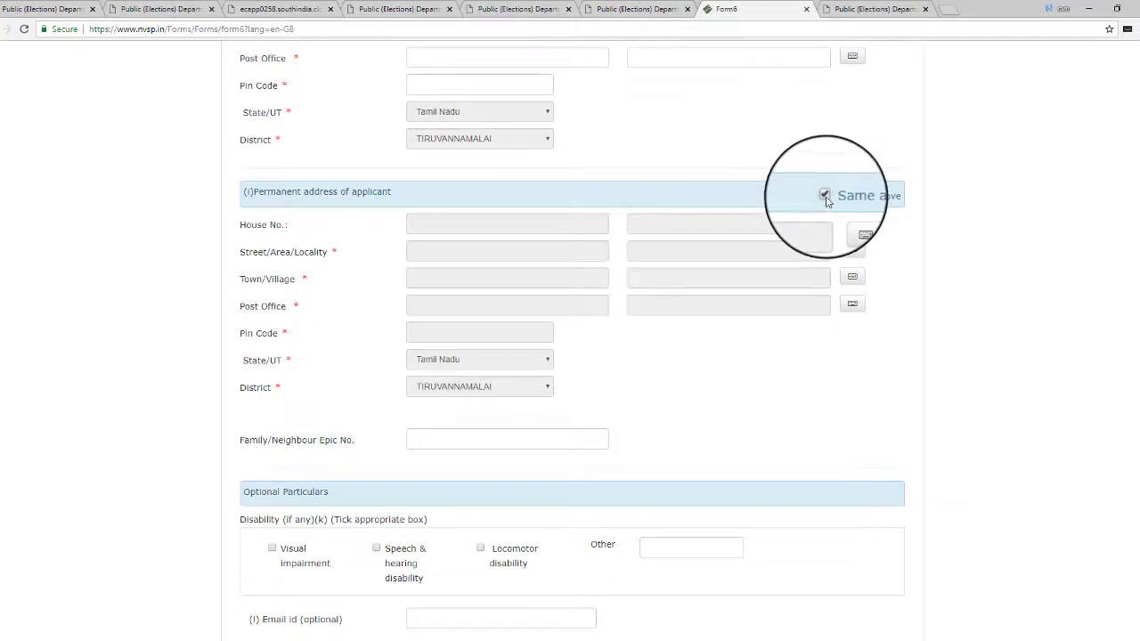
pyautogui.click(825, 195)
pyautogui.click(427, 251)
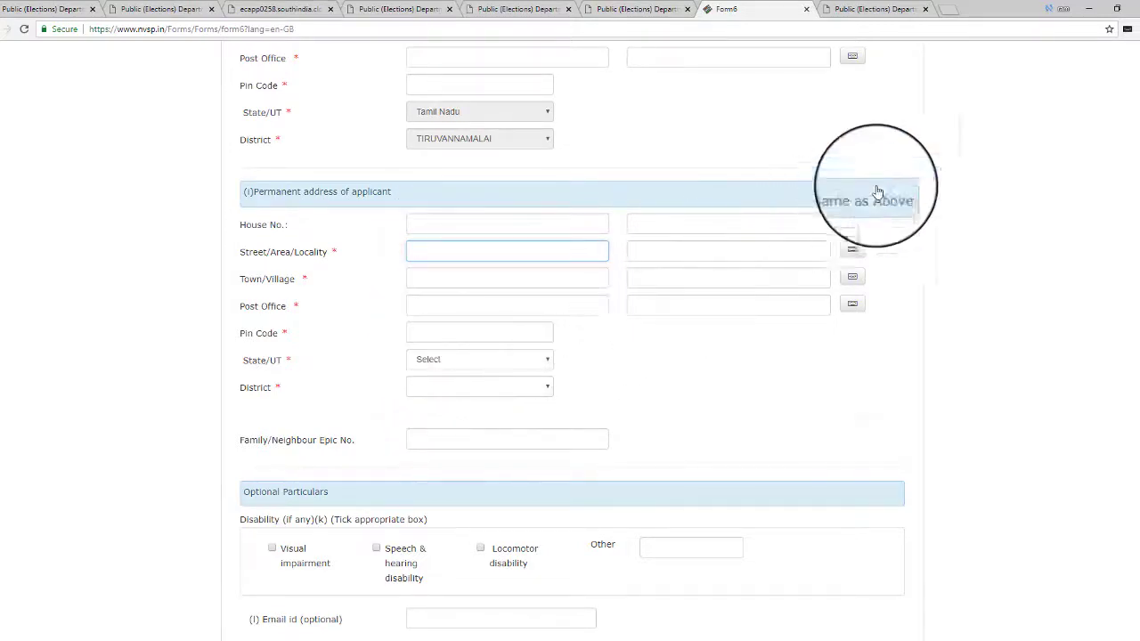
pyautogui.scroll(-2, 674, 364)
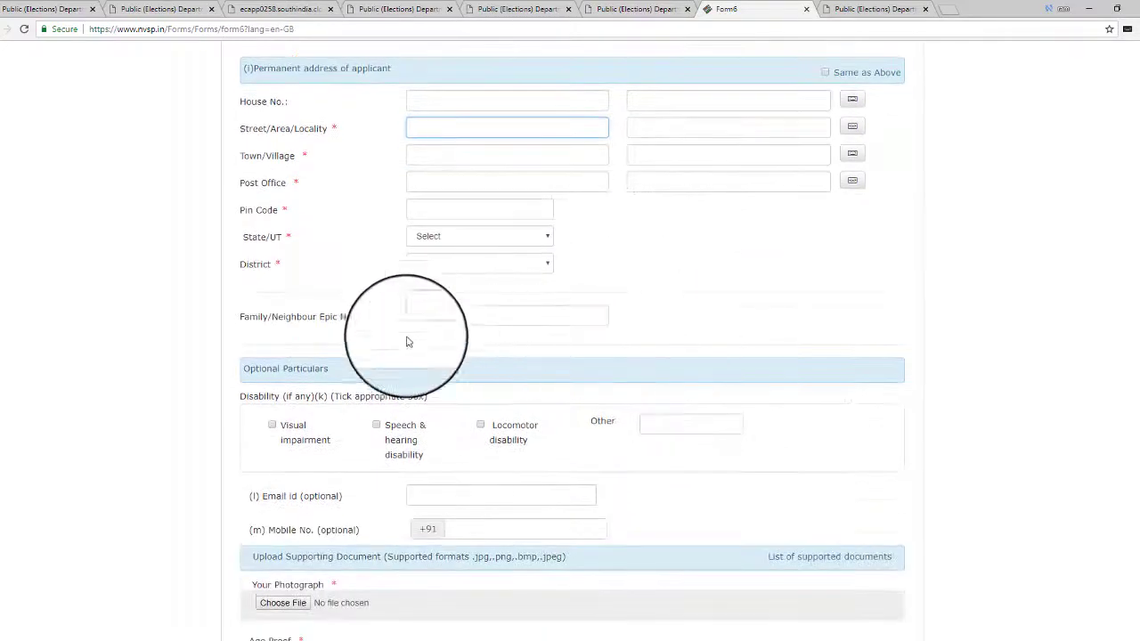
pyautogui.click(458, 314)
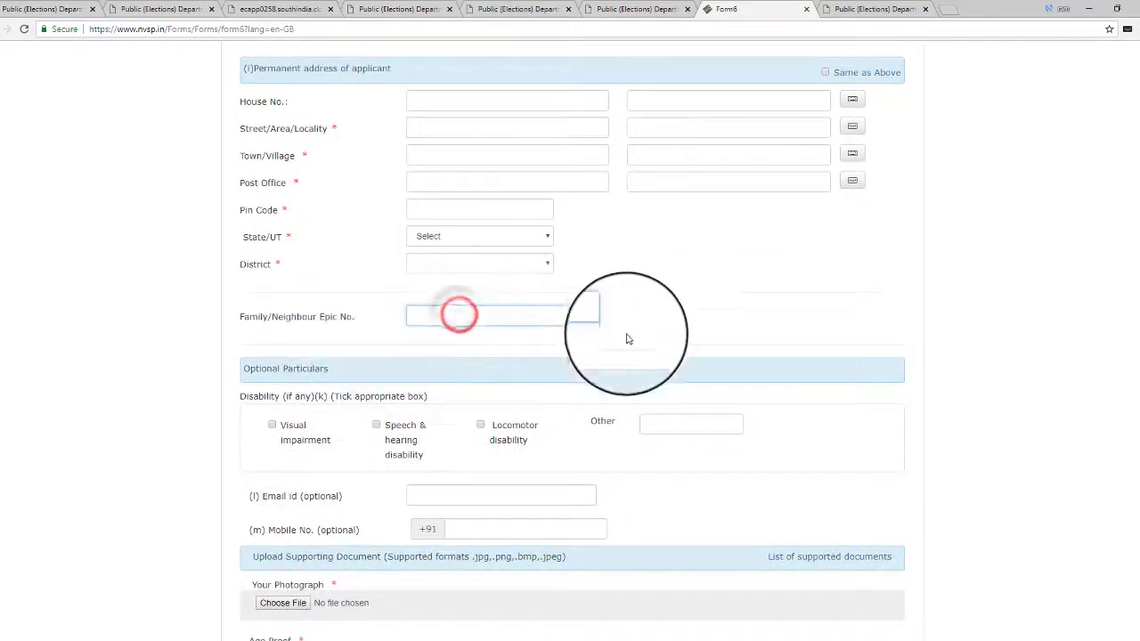
pyautogui.scroll(-2, 627, 336)
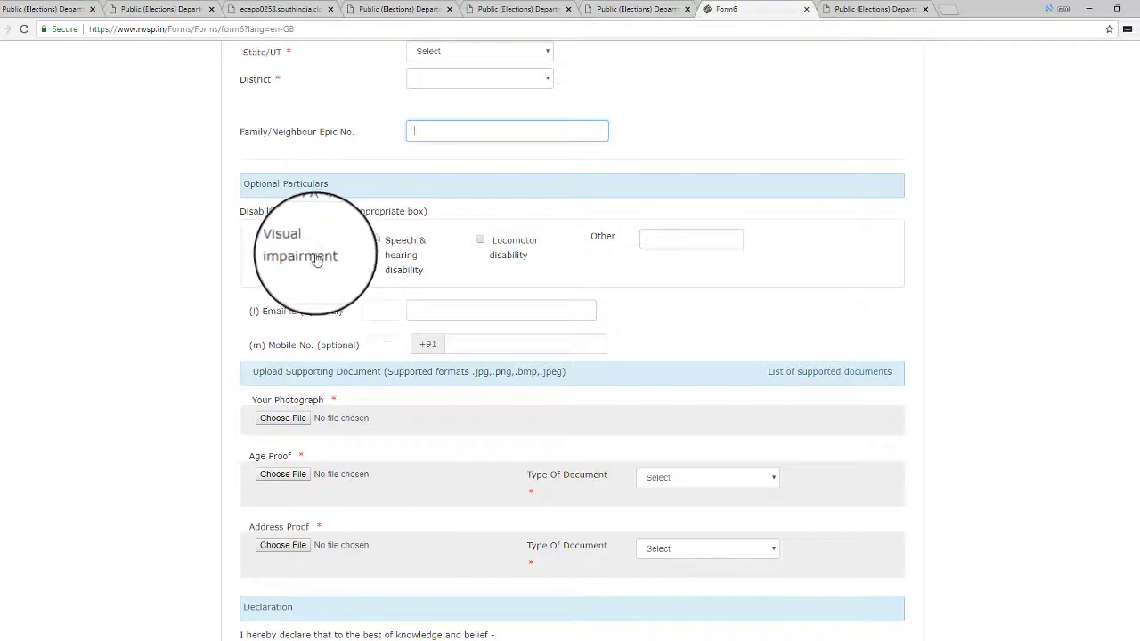
# Pass the Other disability and Mobile No. fields to the upload section, then minimize Chrome
pyautogui.click(686, 241)
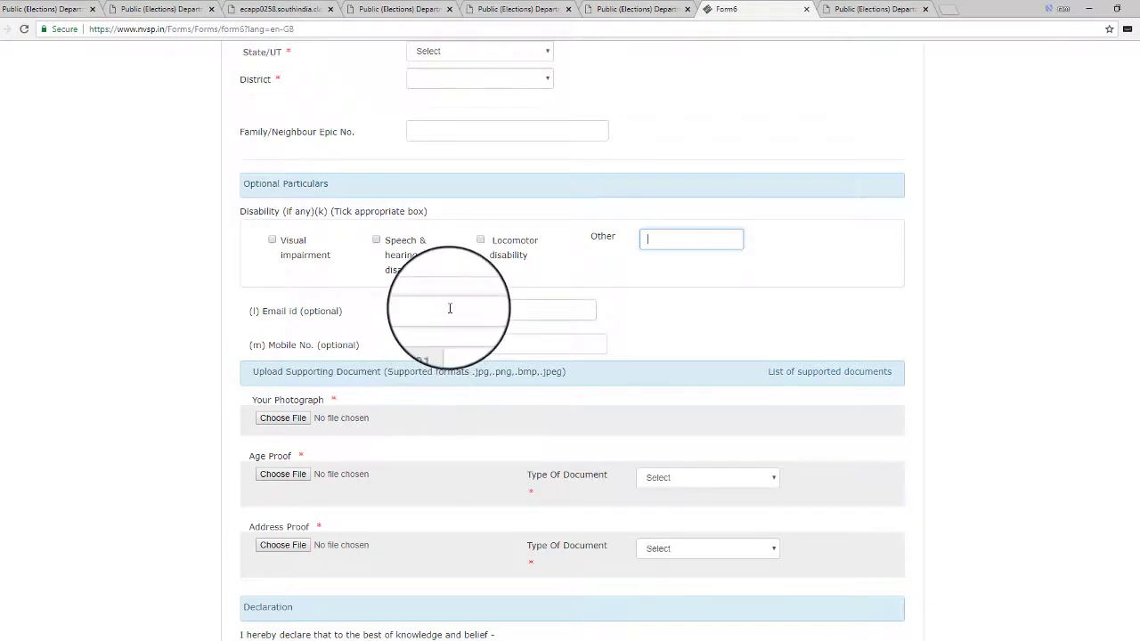
pyautogui.click(469, 346)
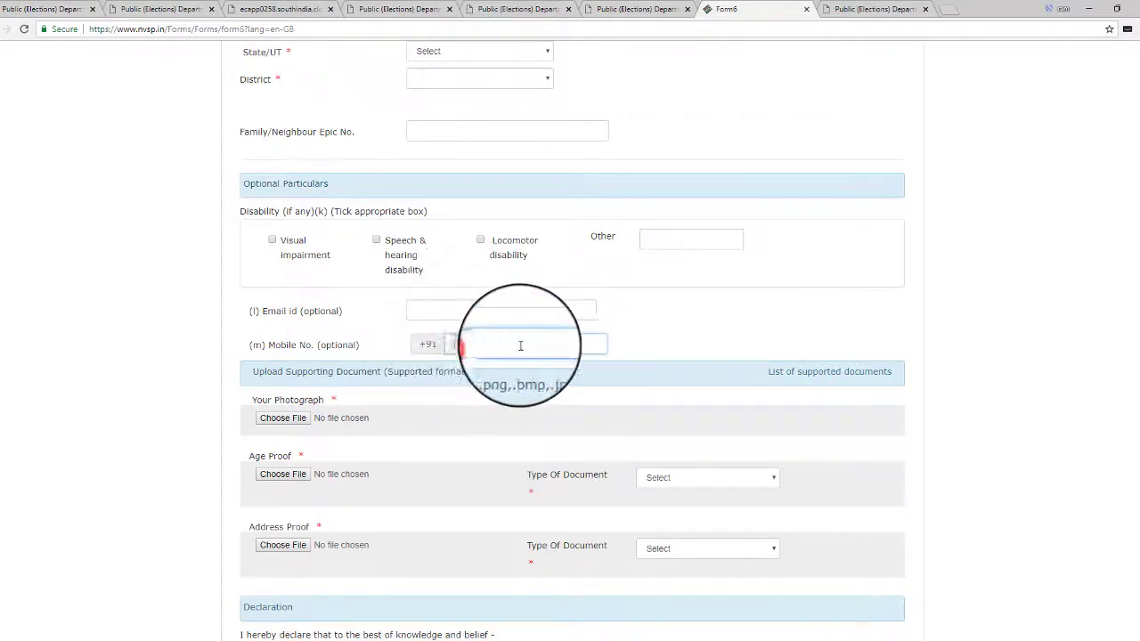
pyautogui.scroll(-2, 646, 384)
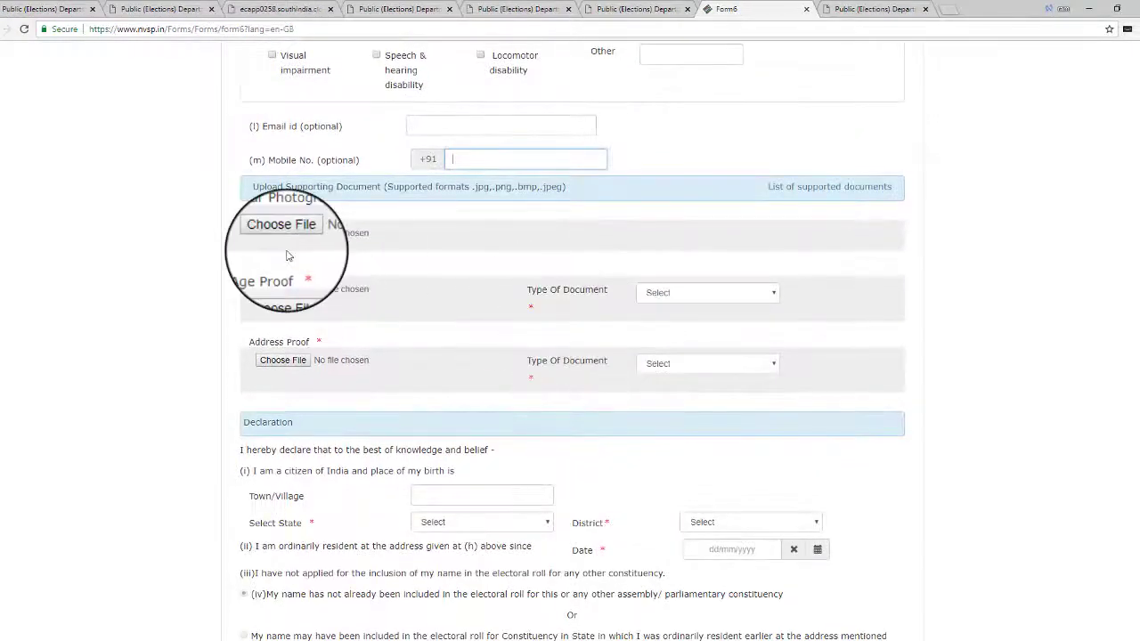
pyautogui.click(482, 198)
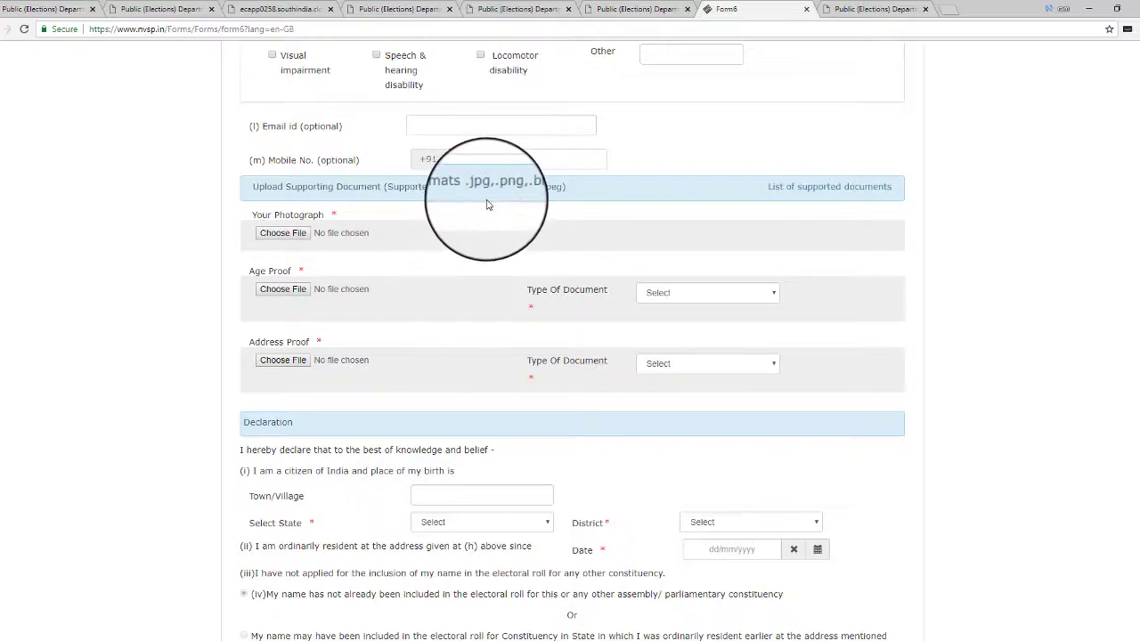
pyautogui.click(478, 201)
pyautogui.click(522, 196)
pyautogui.click(552, 196)
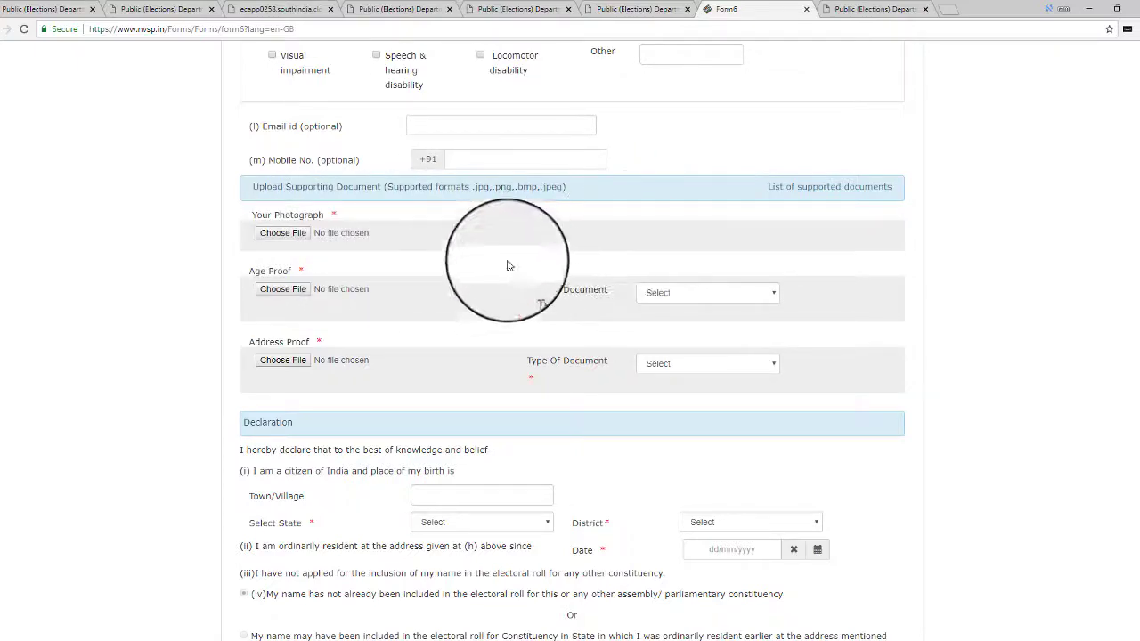
pyautogui.click(1101, 11)
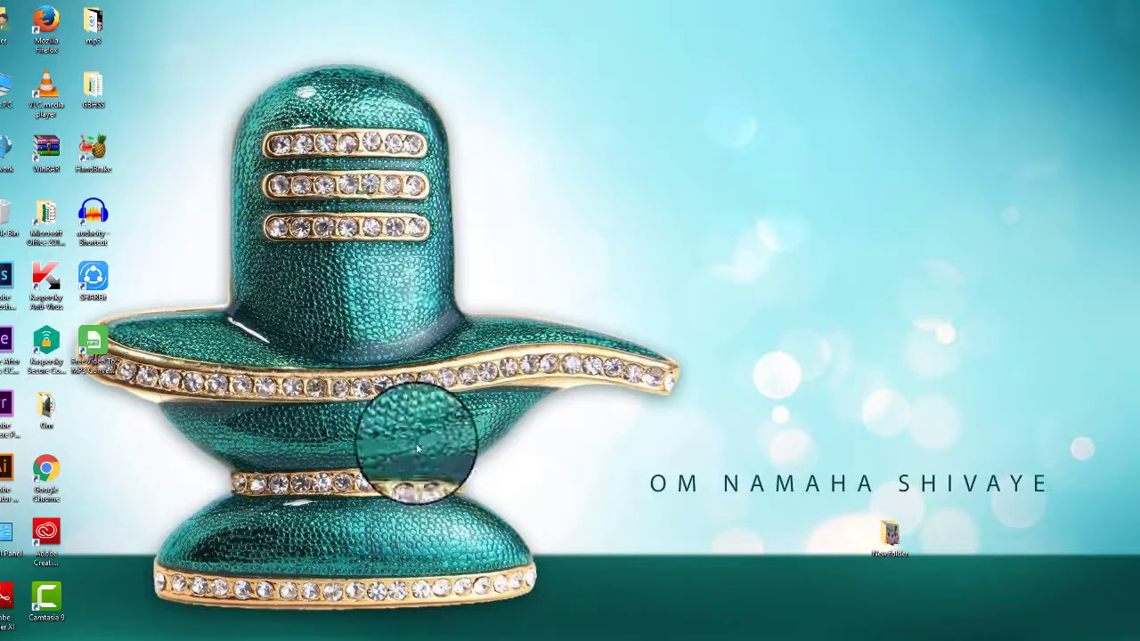
# Restore Chrome and browse the Desktop for a photograph, closing the picker without choosing one
pyautogui.click(412, 637)
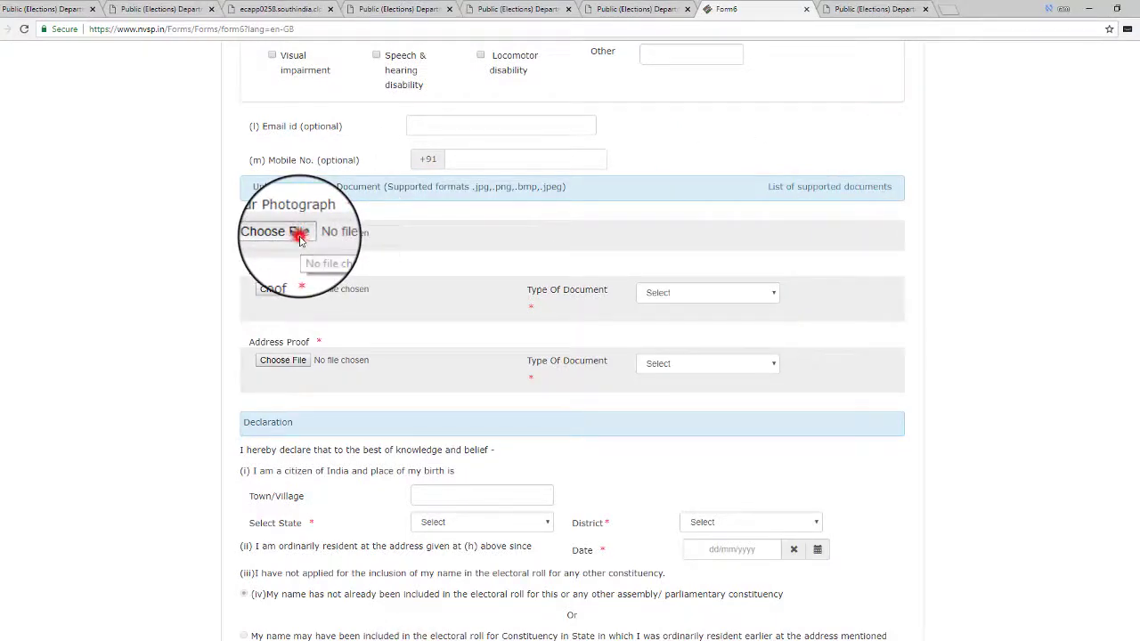
pyautogui.click(300, 234)
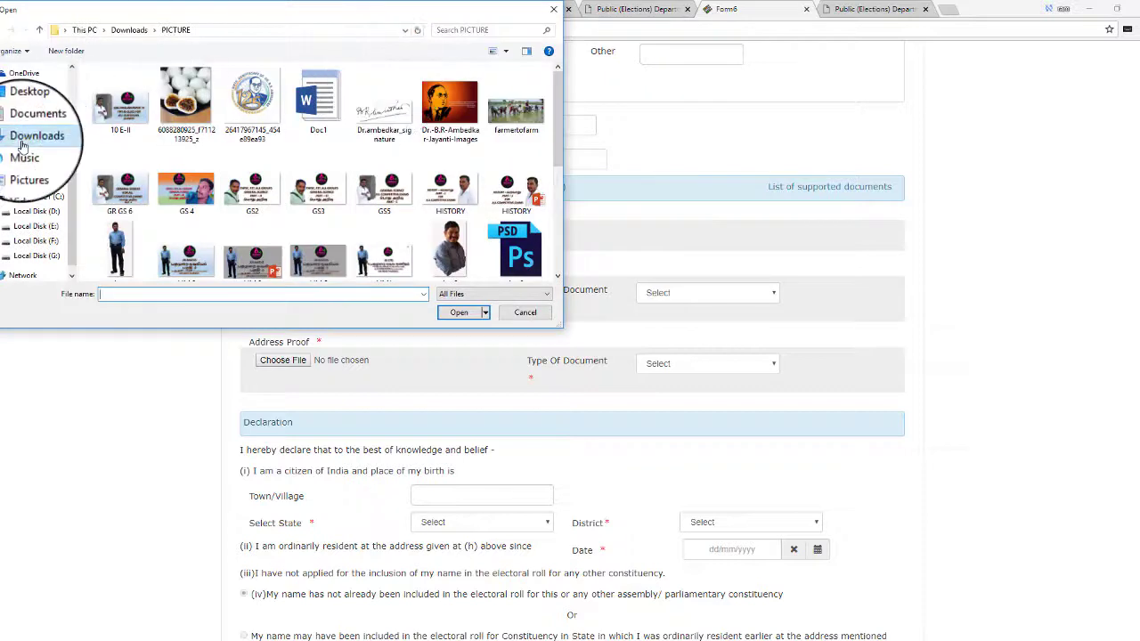
pyautogui.click(34, 108)
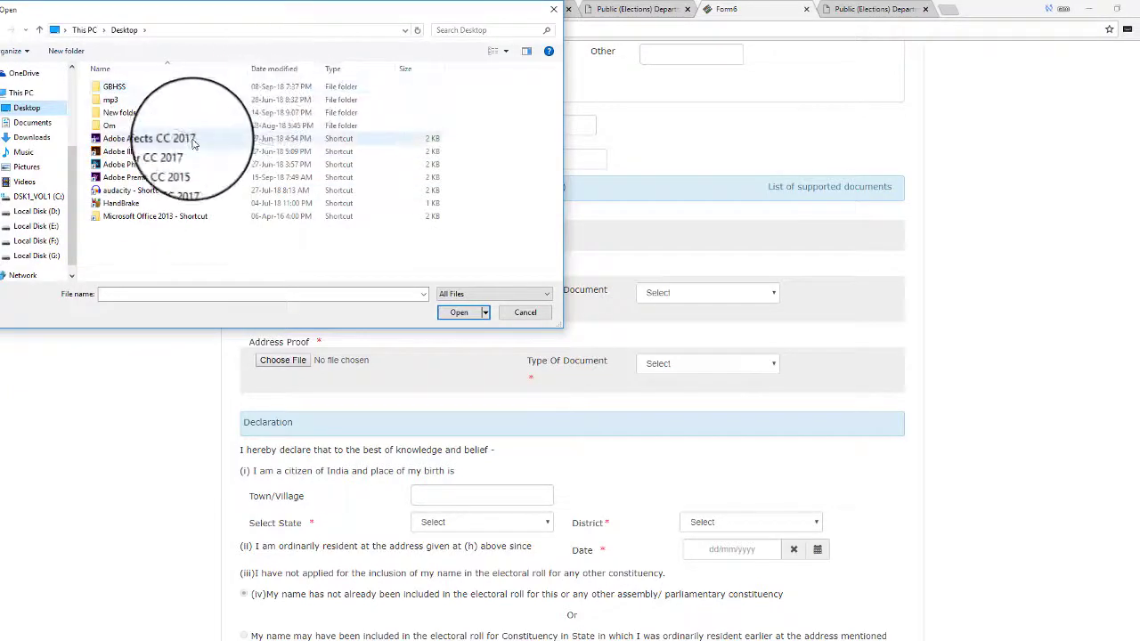
pyautogui.click(553, 10)
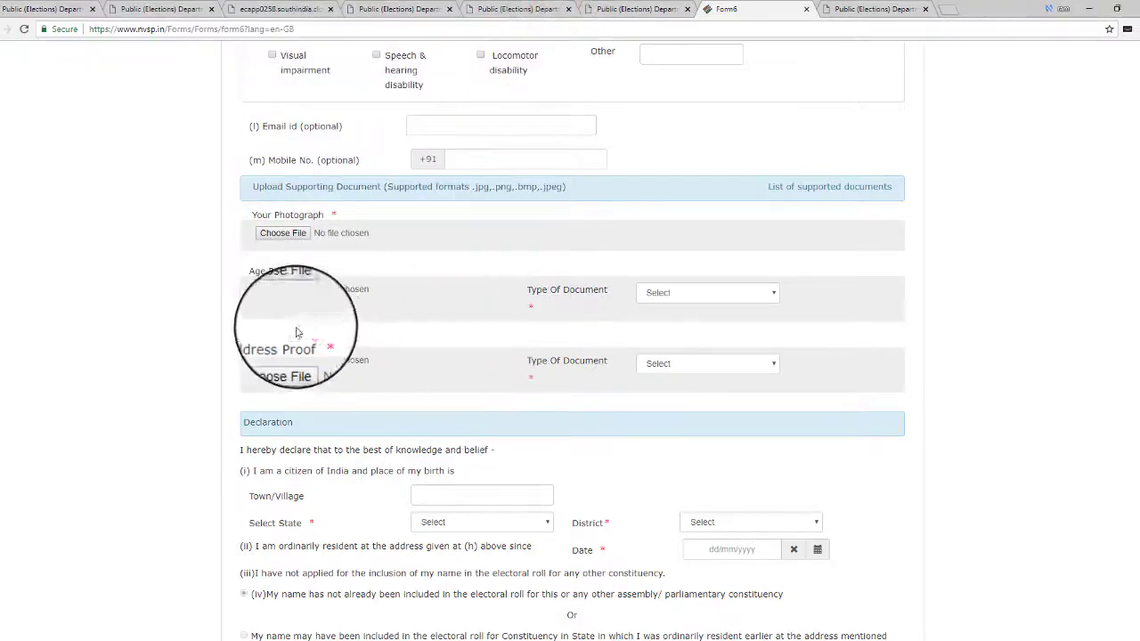
pyautogui.click(749, 301)
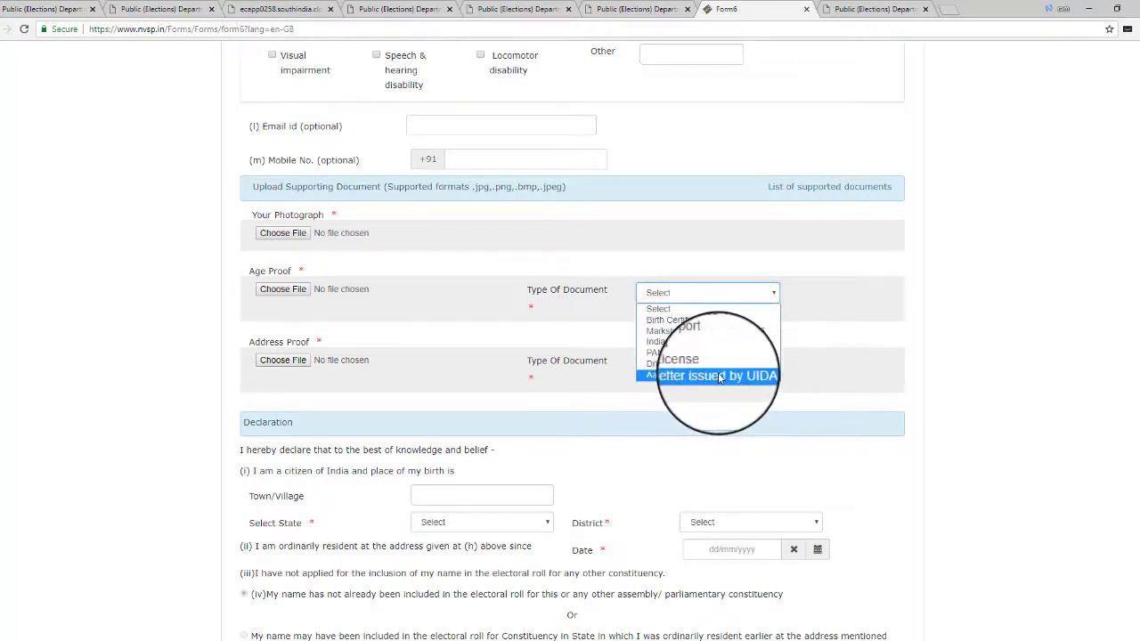
pyautogui.click(802, 297)
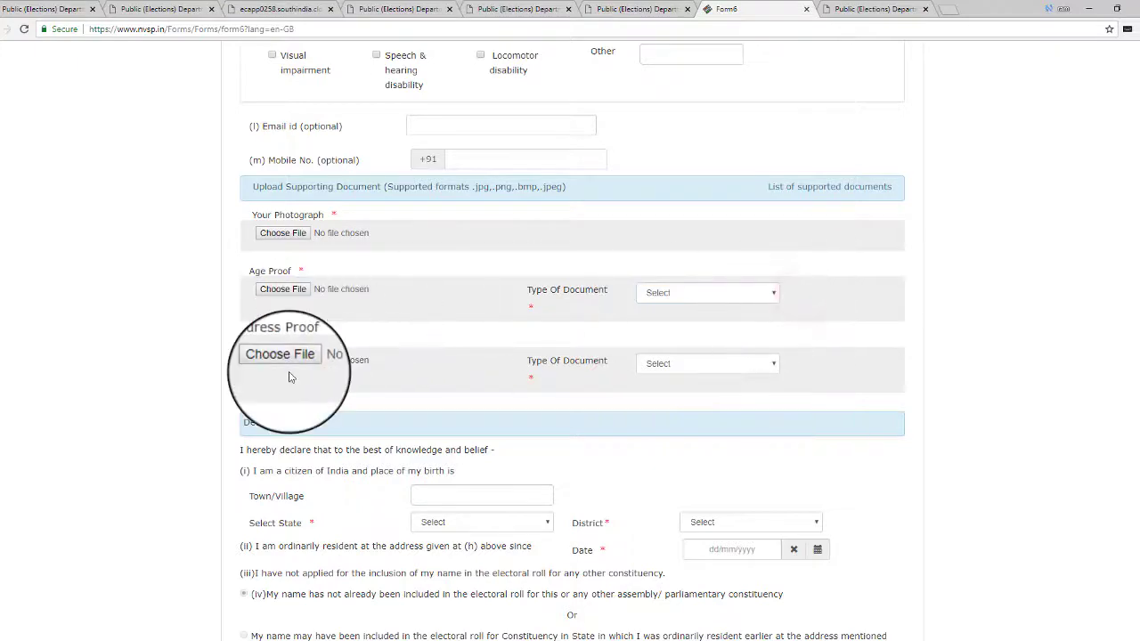
pyautogui.click(709, 364)
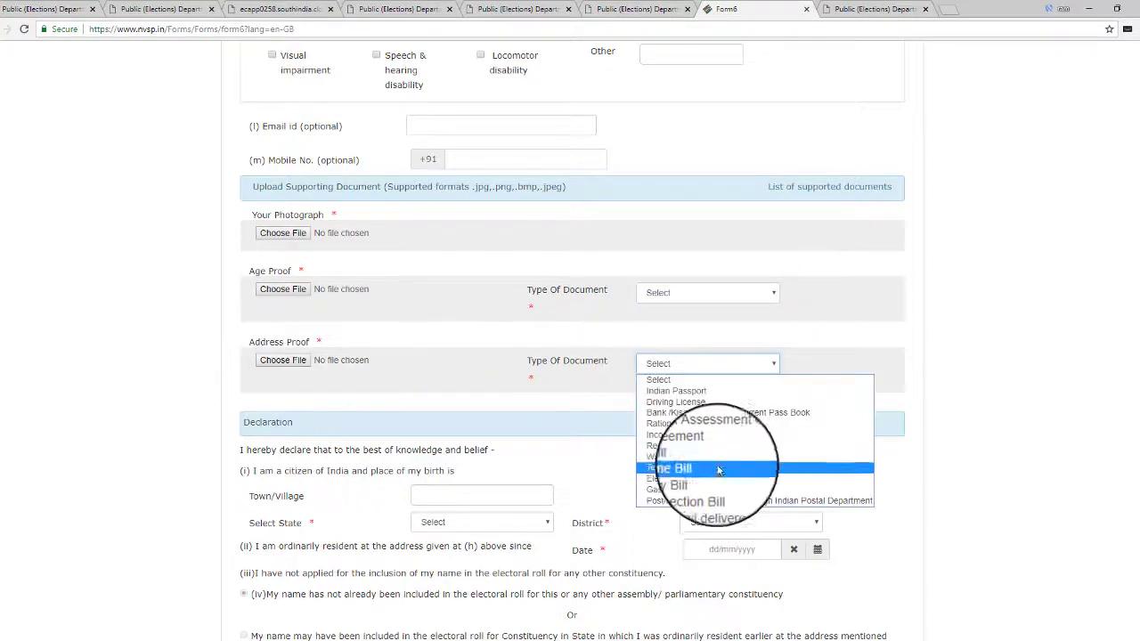
pyautogui.click(893, 366)
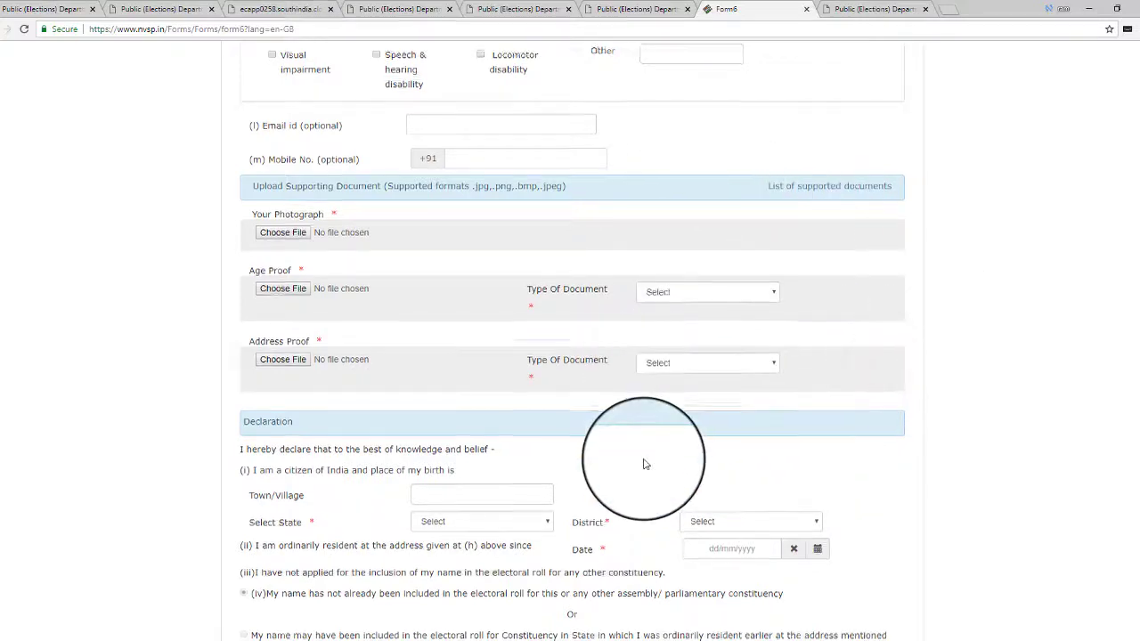
pyautogui.scroll(-2, 645, 456)
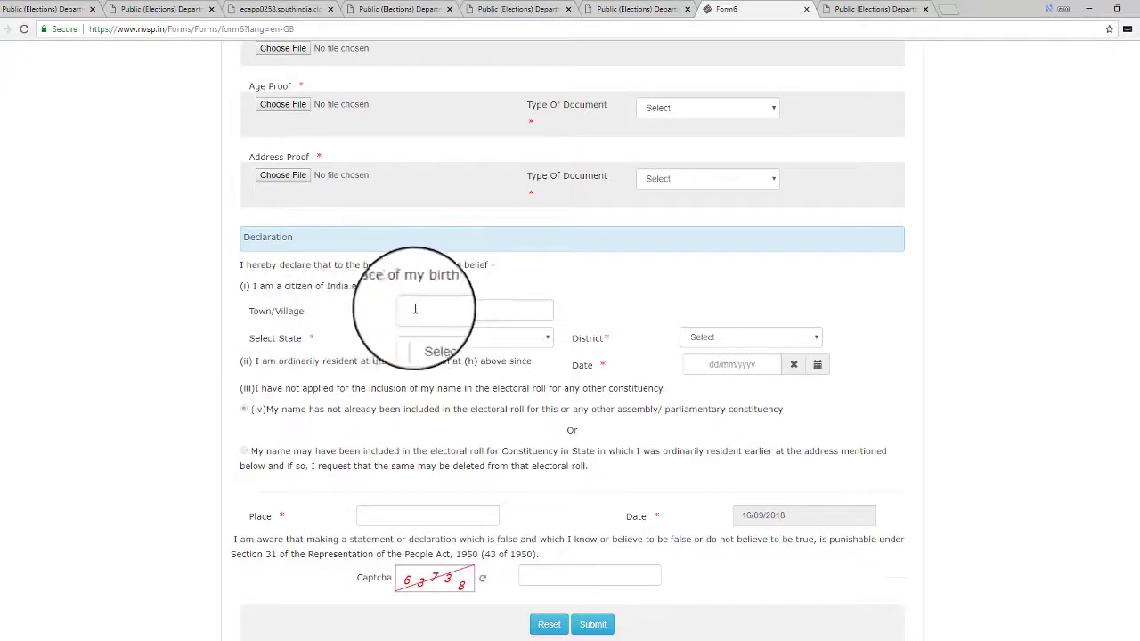
# Look through the place-of-birth state and district lists without choosing anything
pyautogui.click(490, 341)
pyautogui.click(615, 294)
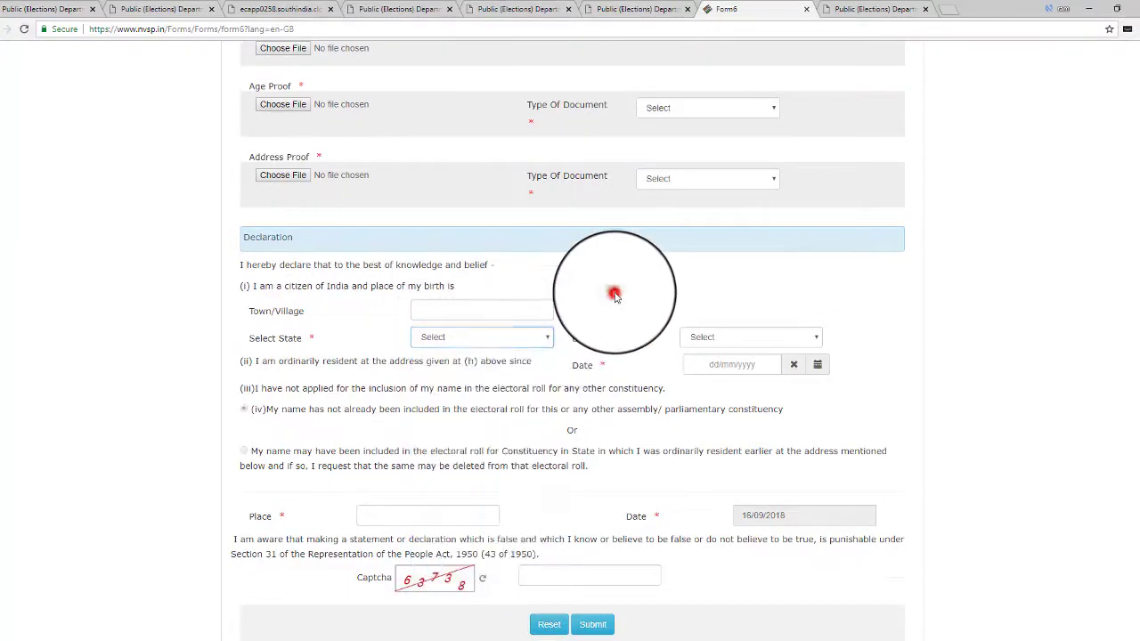
pyautogui.click(807, 287)
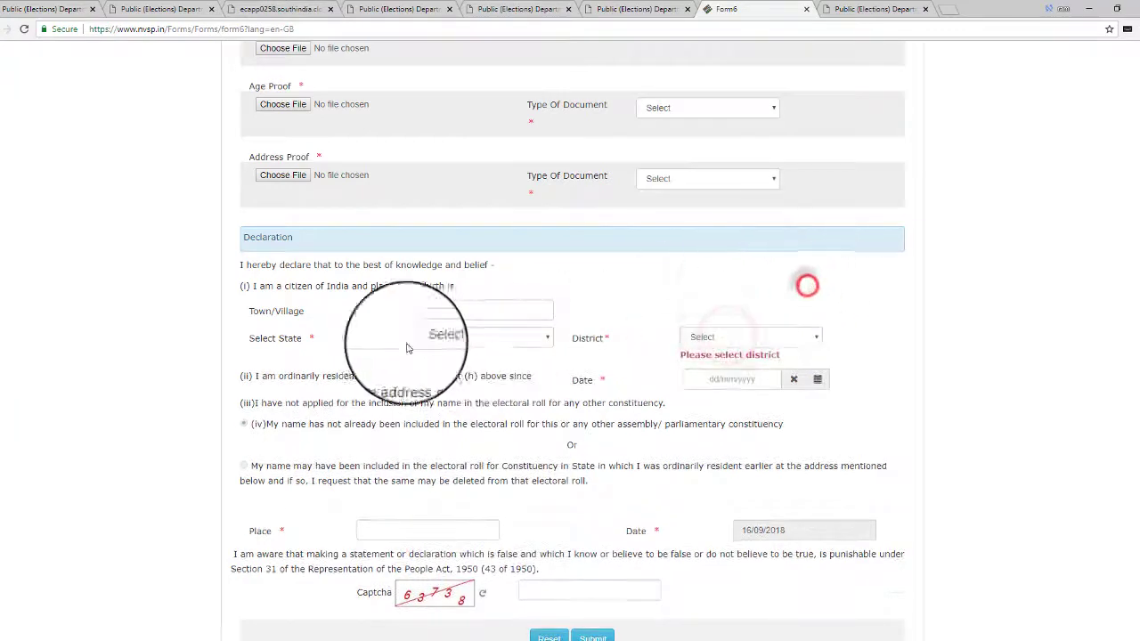
pyautogui.click(815, 338)
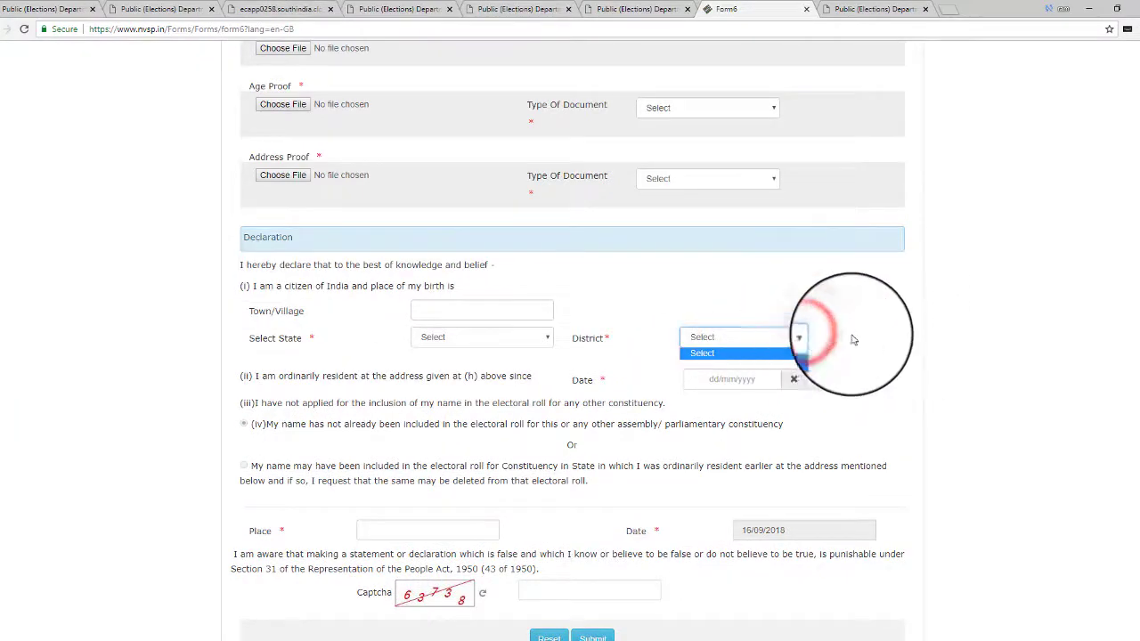
pyautogui.click(853, 331)
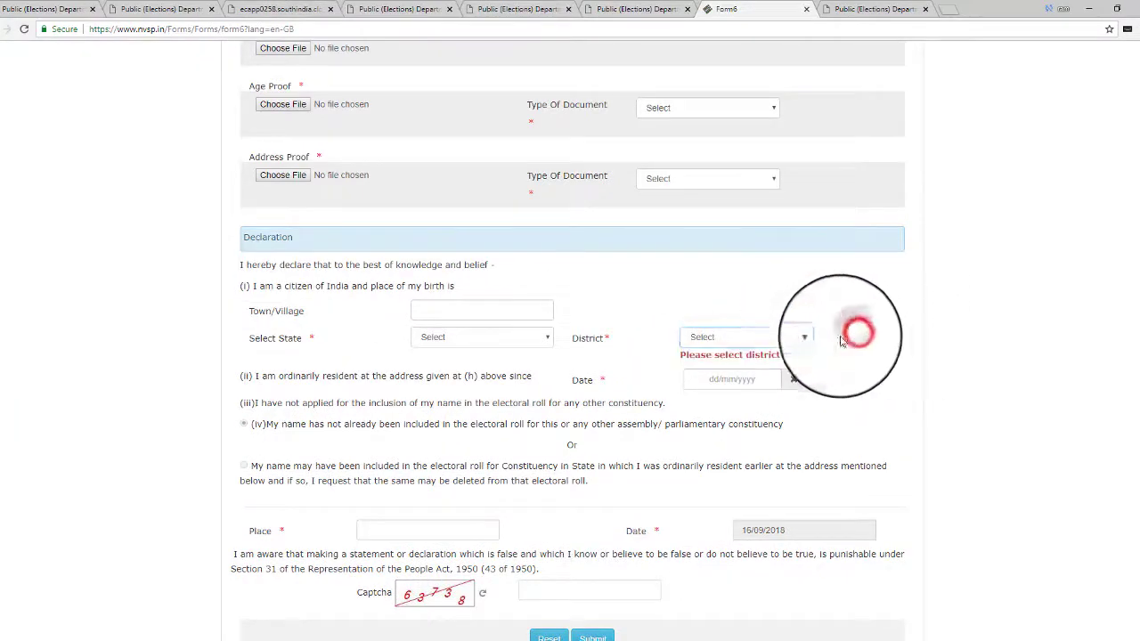
# Set the place of birth to Tamil Nadu state and TIRUVANNAMALAI district
pyautogui.click(544, 337)
pyautogui.scroll(-4, 490, 508)
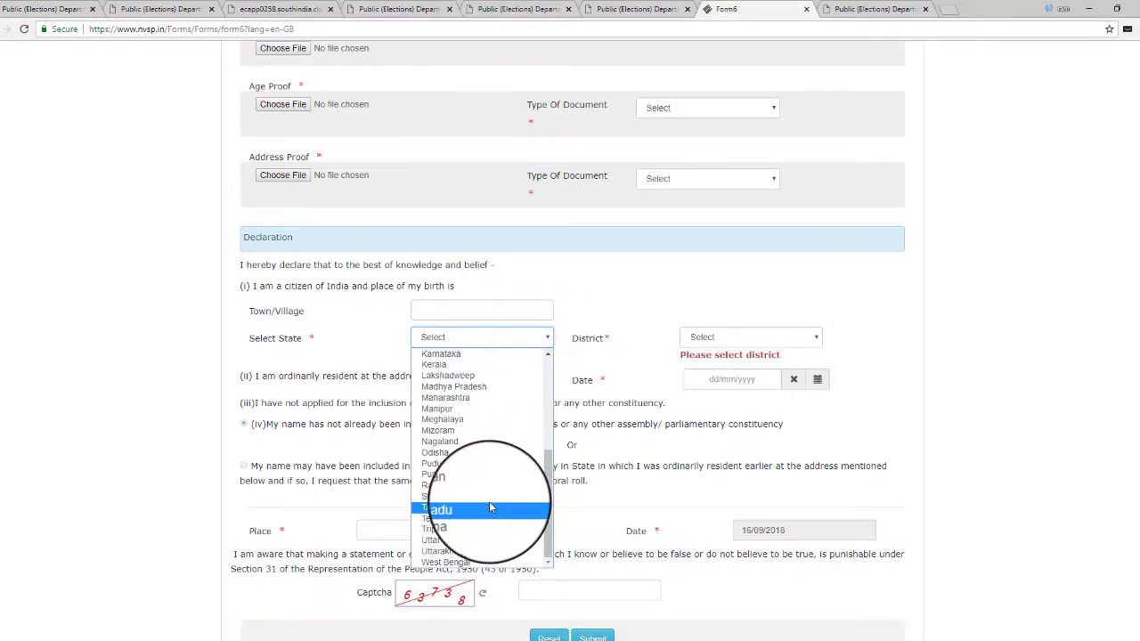
pyautogui.scroll(-2, 499, 504)
pyautogui.click(510, 506)
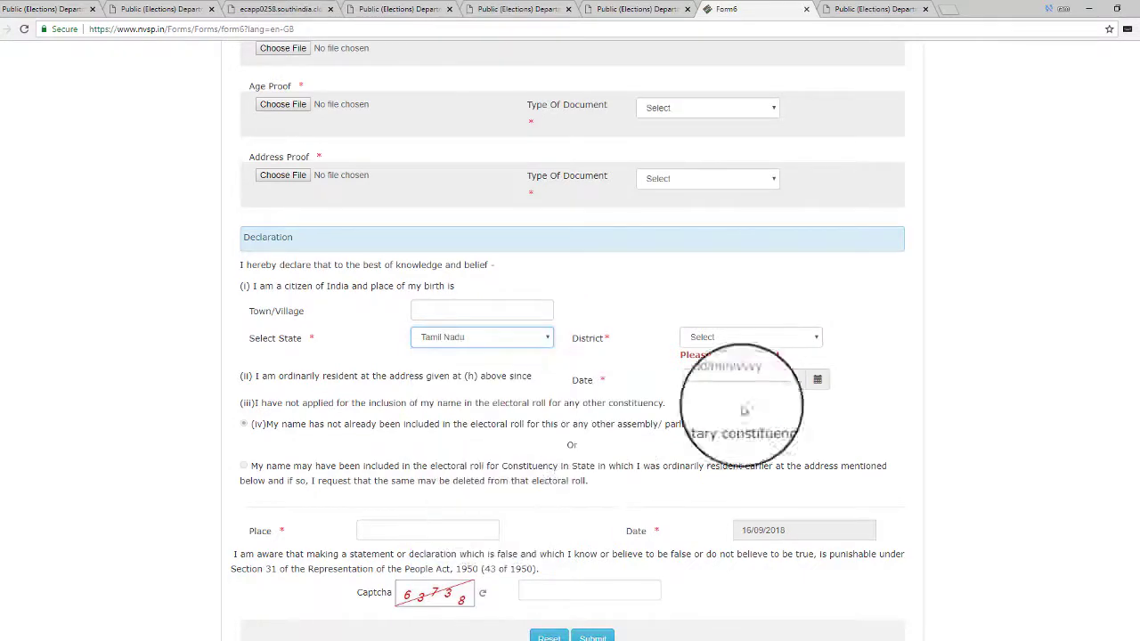
pyautogui.click(802, 339)
pyautogui.scroll(-5, 753, 521)
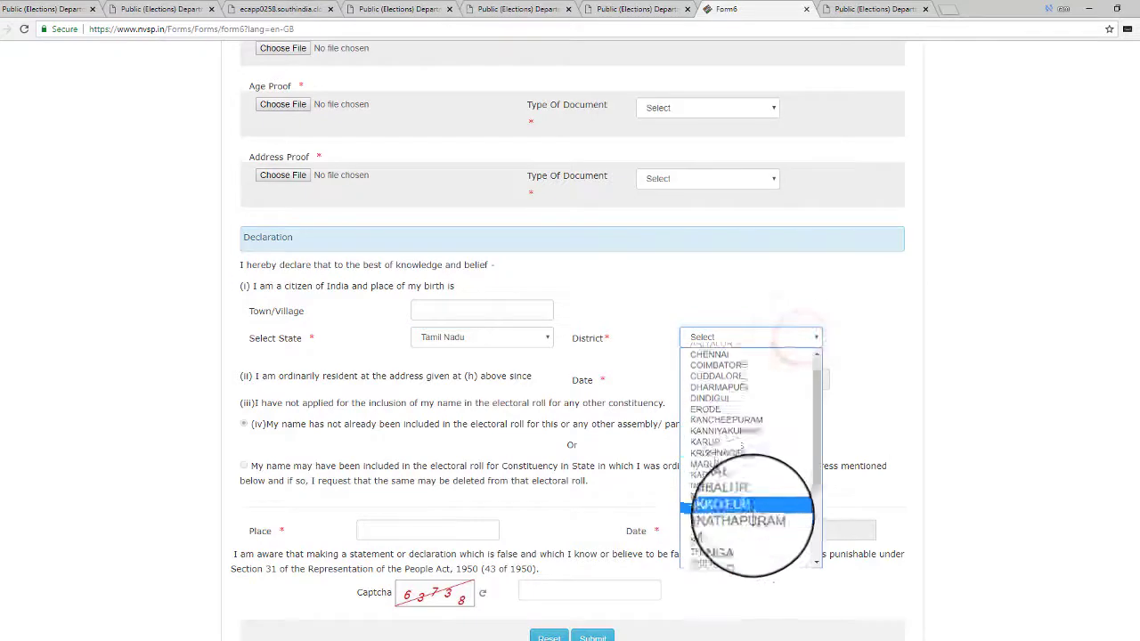
pyautogui.click(748, 531)
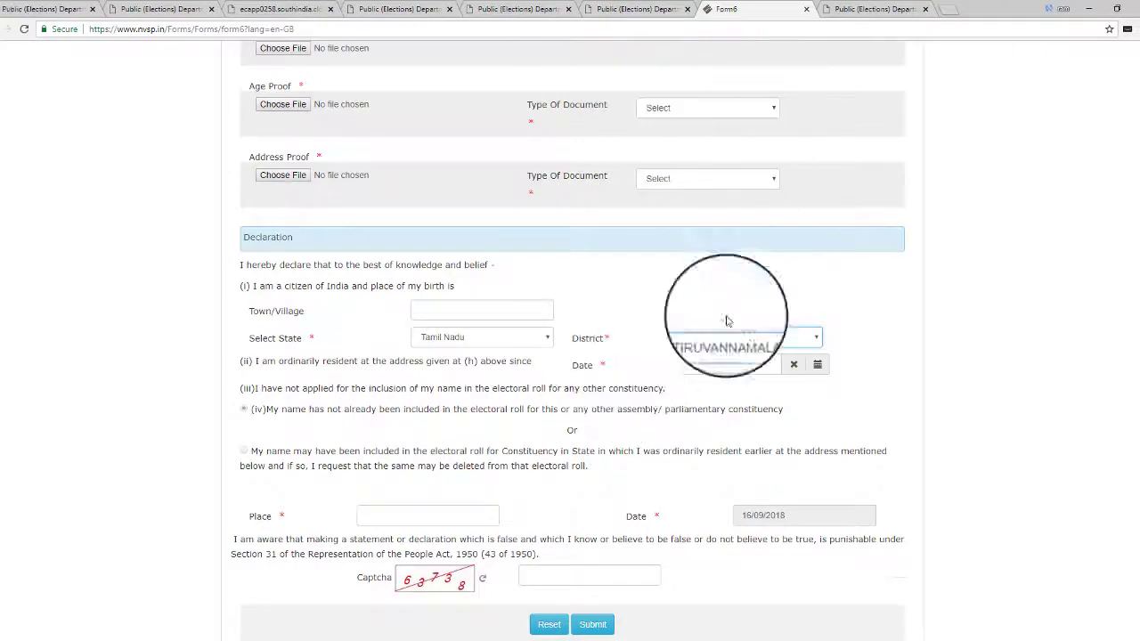
# Open the declaration's date calendar and close it without picking a date
pyautogui.click(730, 365)
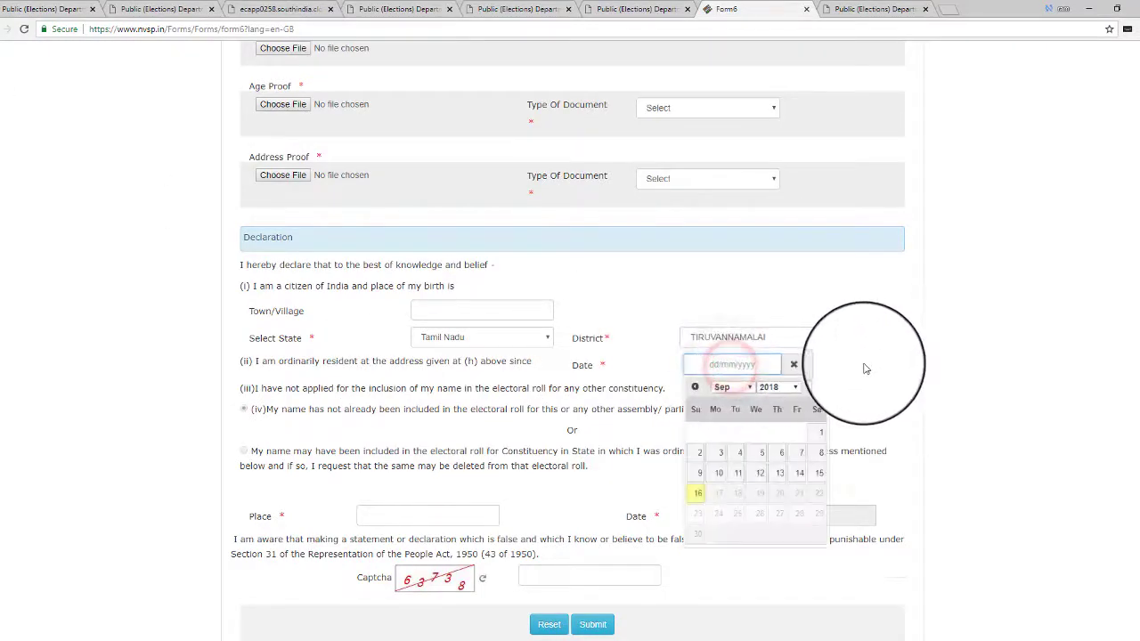
pyautogui.click(862, 294)
pyautogui.scroll(-3, 847, 342)
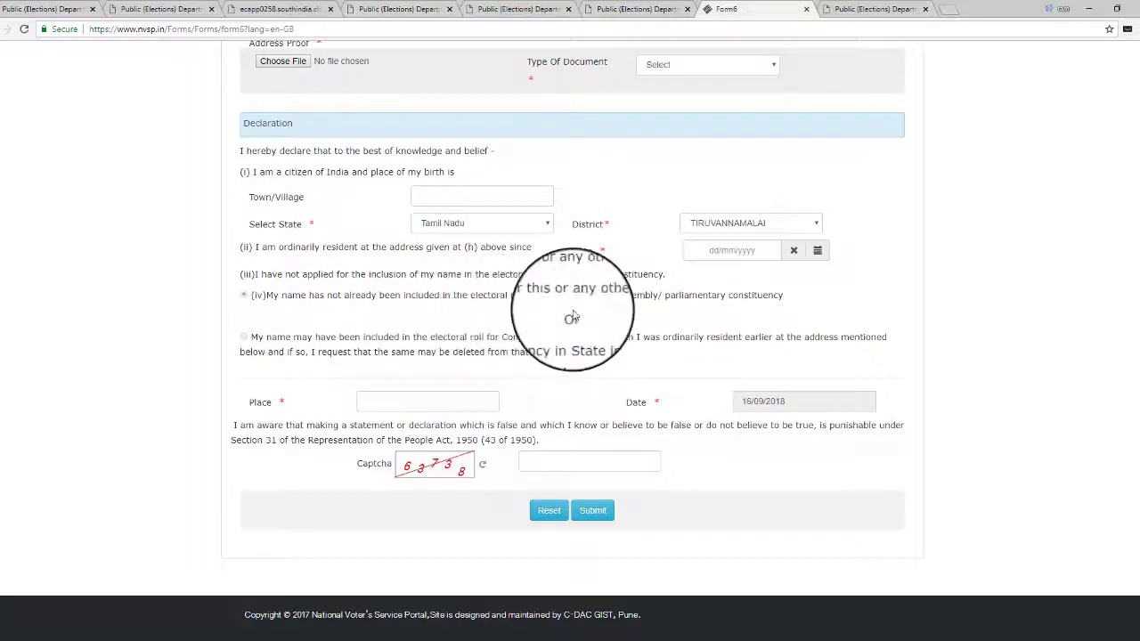
# Select the declaration's Place field, then try submitting the unfinished Form 6
pyautogui.click(401, 402)
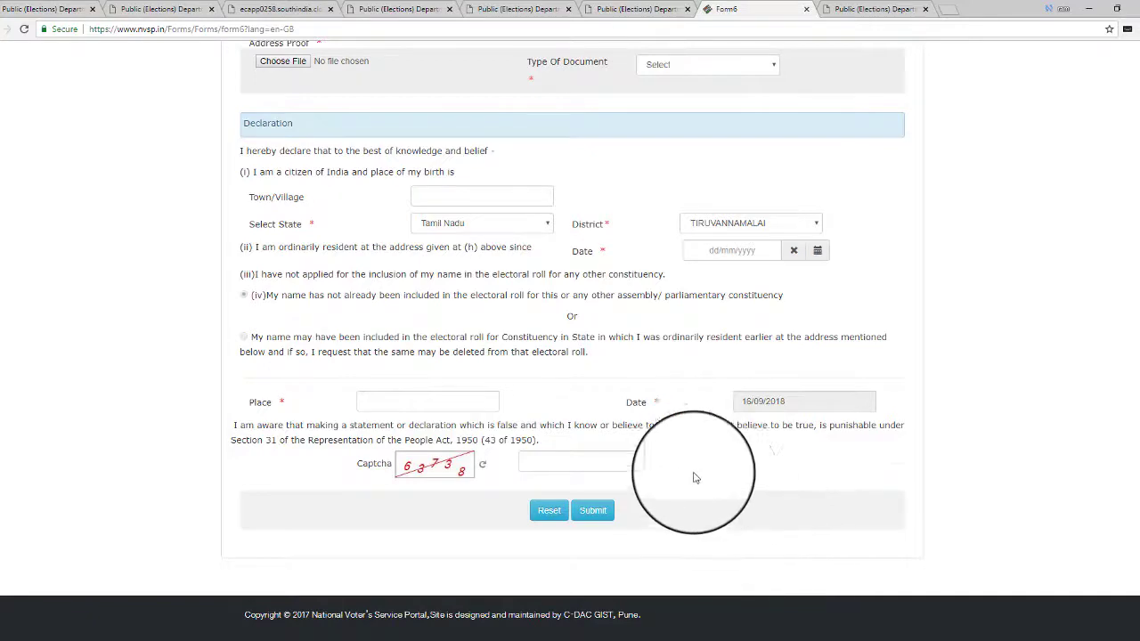
pyautogui.click(594, 517)
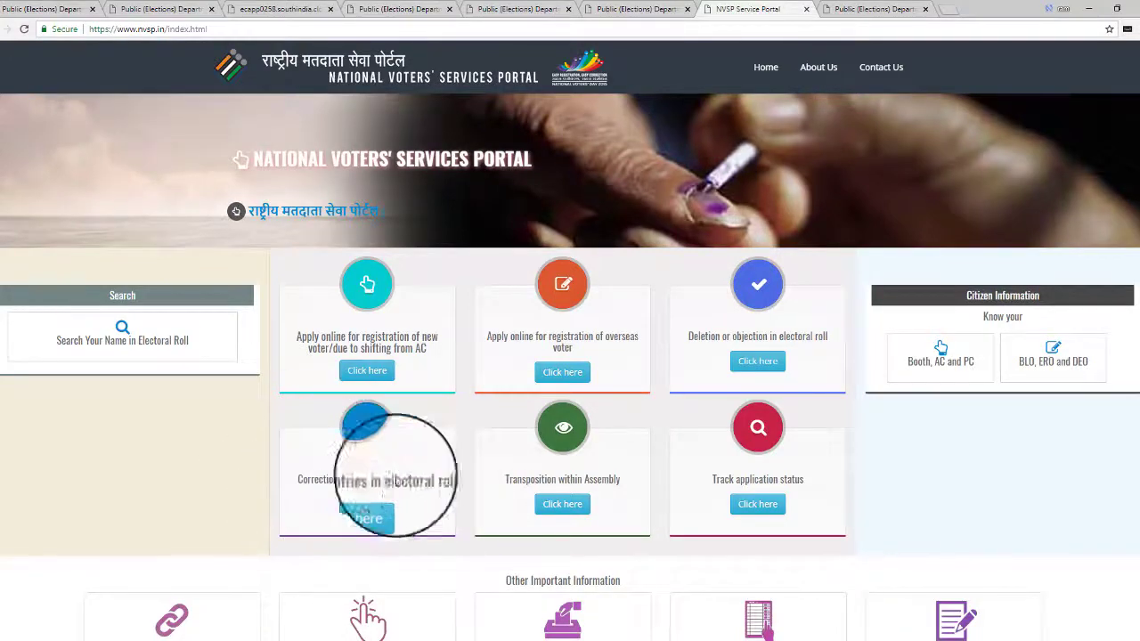
# Open Form 8 for correction of entries, dismiss the Translate offer, and switch it to English
pyautogui.click(370, 506)
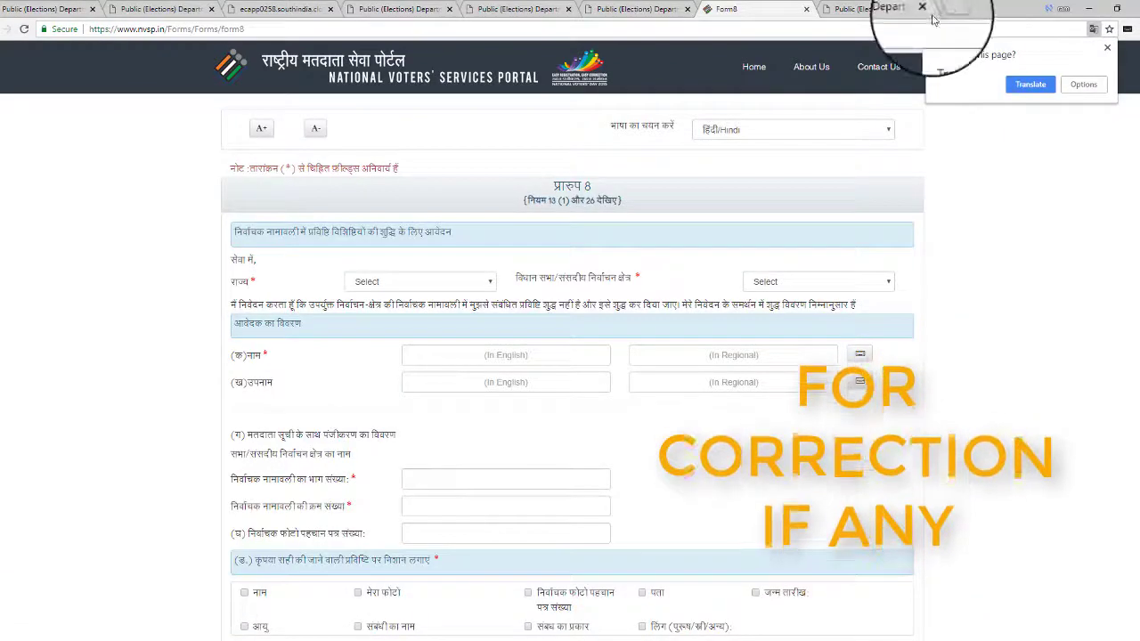
pyautogui.click(1108, 50)
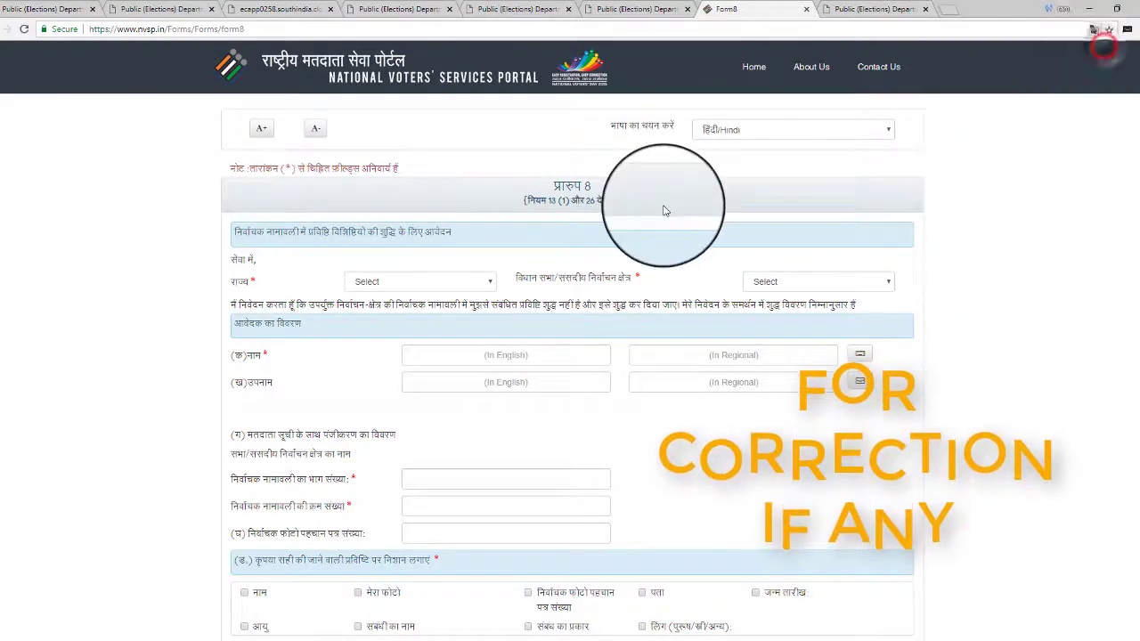
pyautogui.click(831, 129)
pyautogui.click(804, 158)
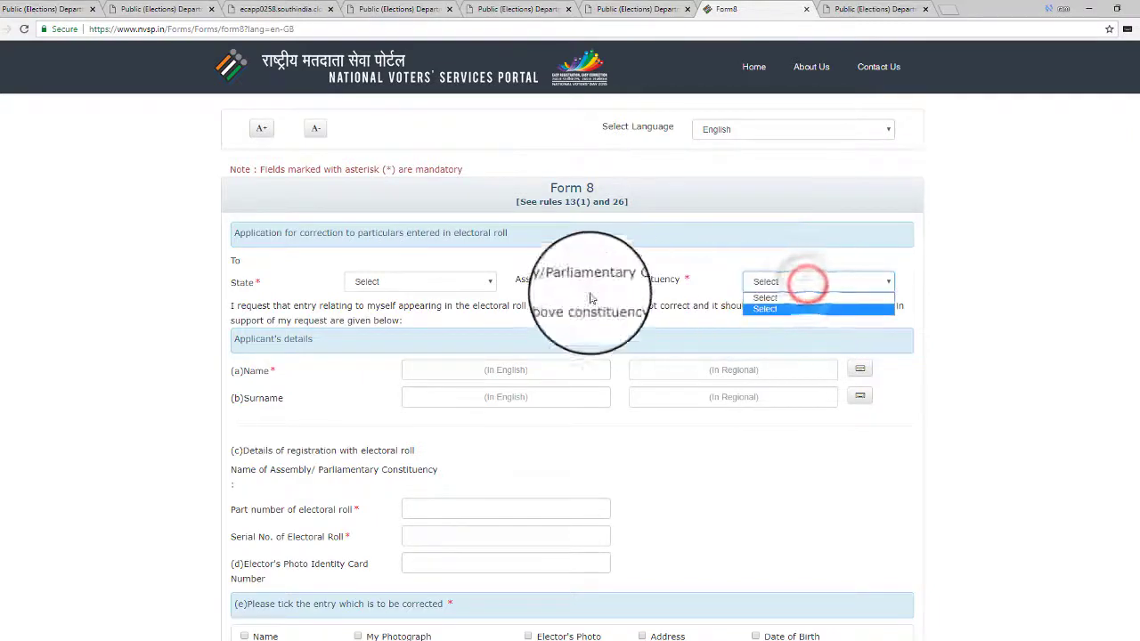
pyautogui.click(428, 282)
pyautogui.click(702, 479)
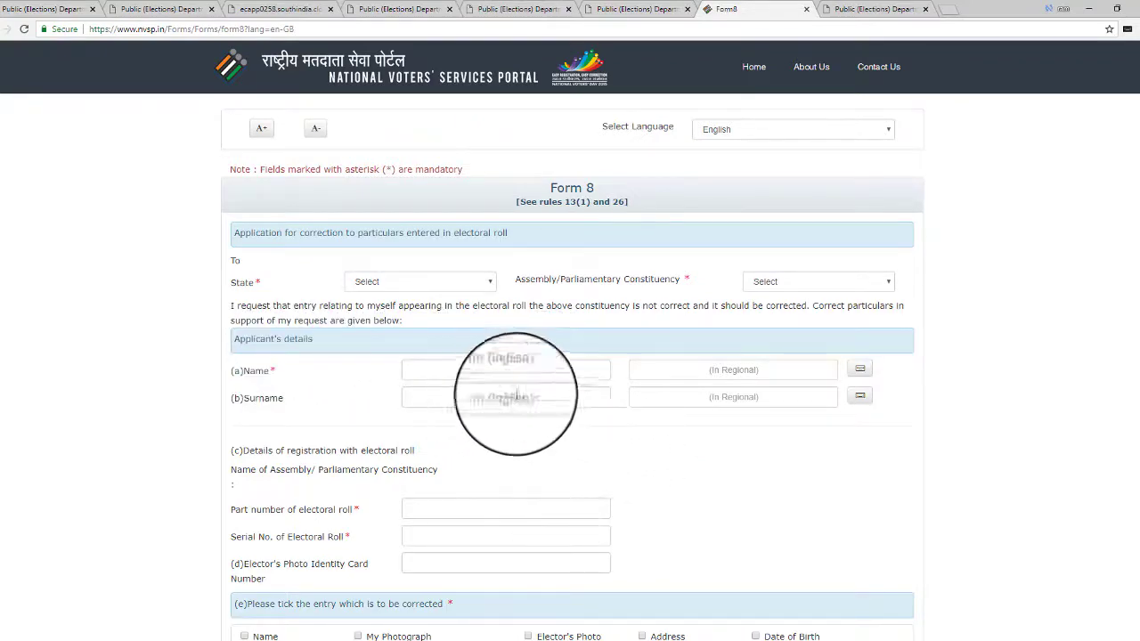
pyautogui.scroll(-2, 707, 564)
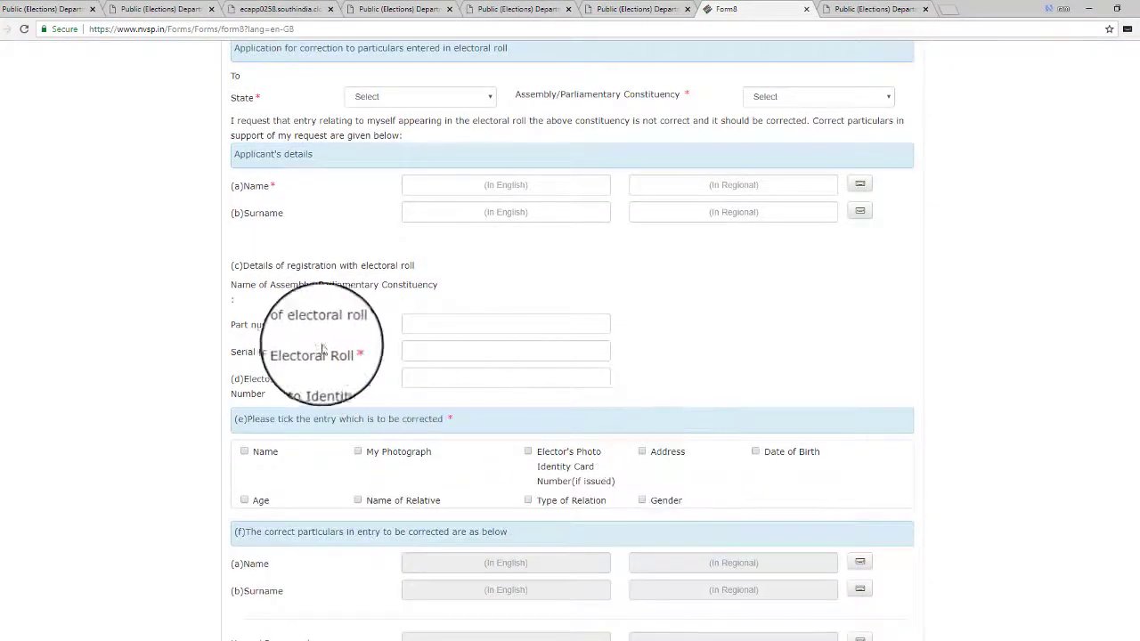
pyautogui.click(459, 321)
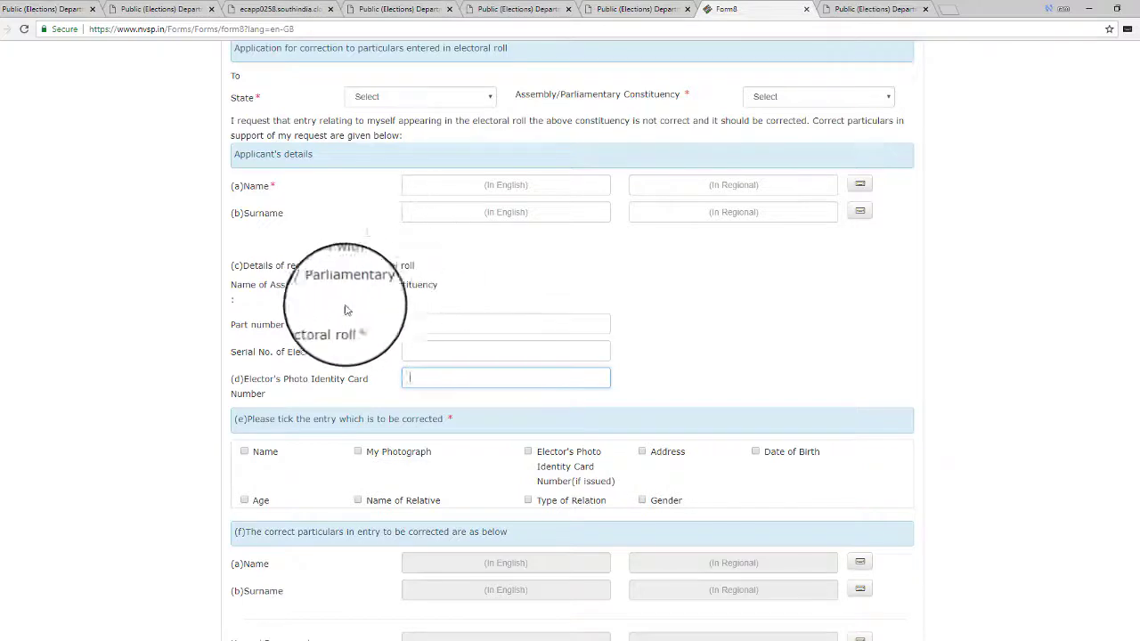
pyautogui.scroll(-2, 530, 358)
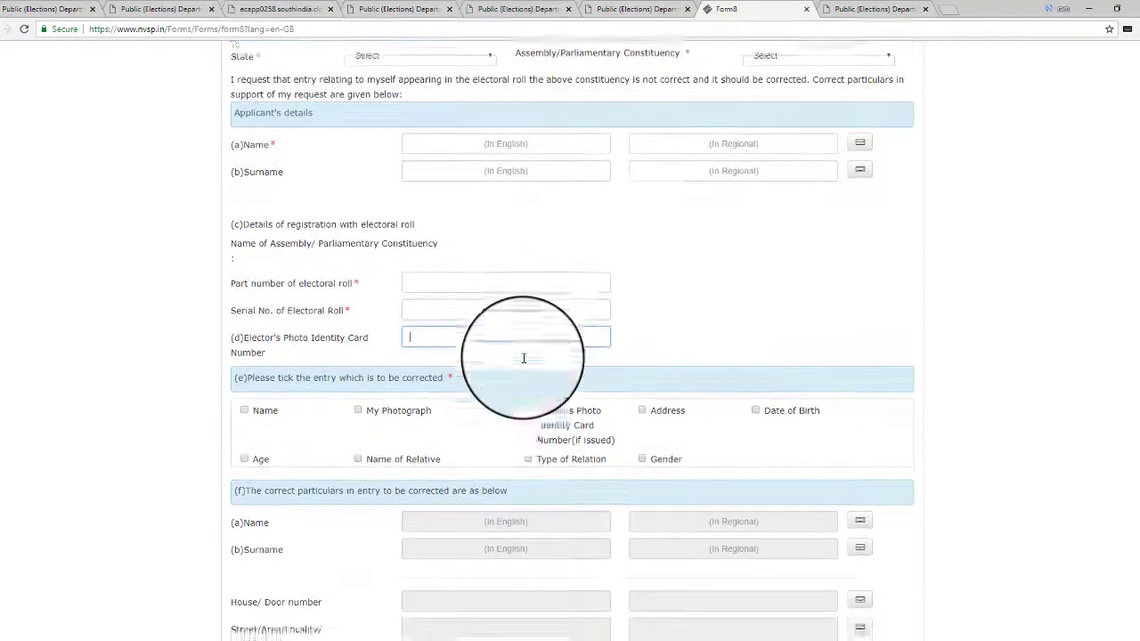
pyautogui.scroll(-1, 524, 360)
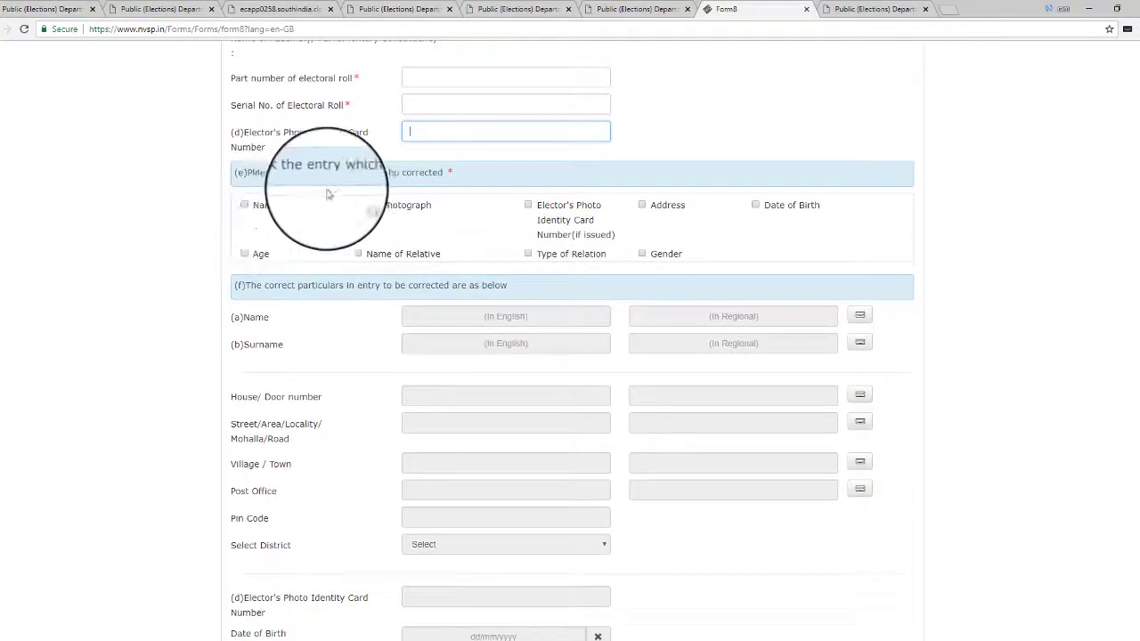
pyautogui.click(269, 185)
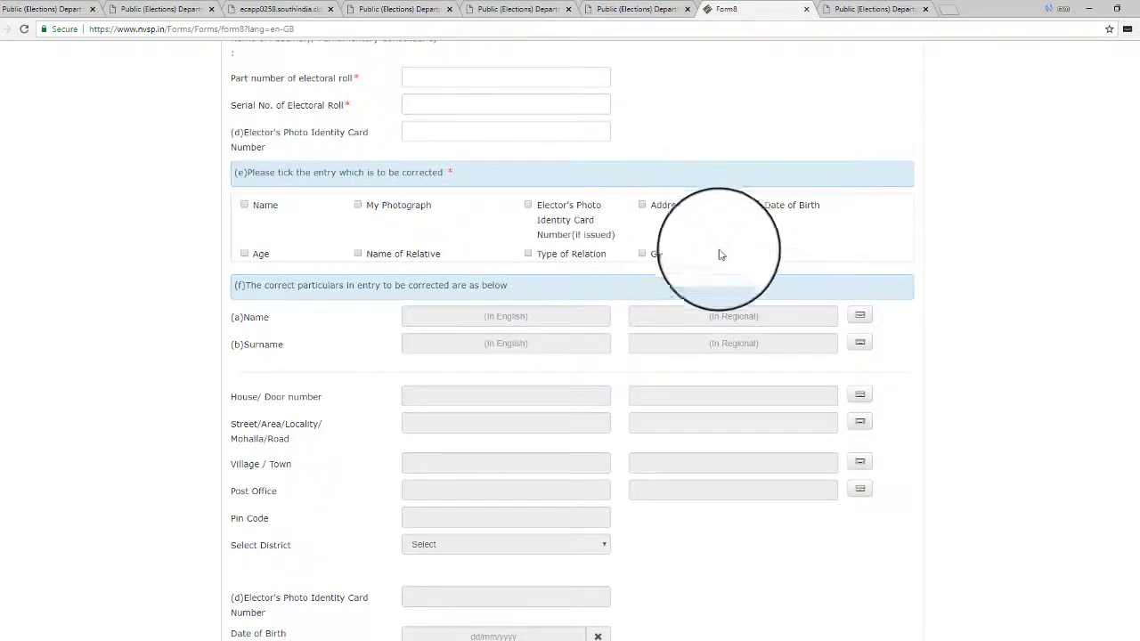
pyautogui.scroll(-2, 425, 374)
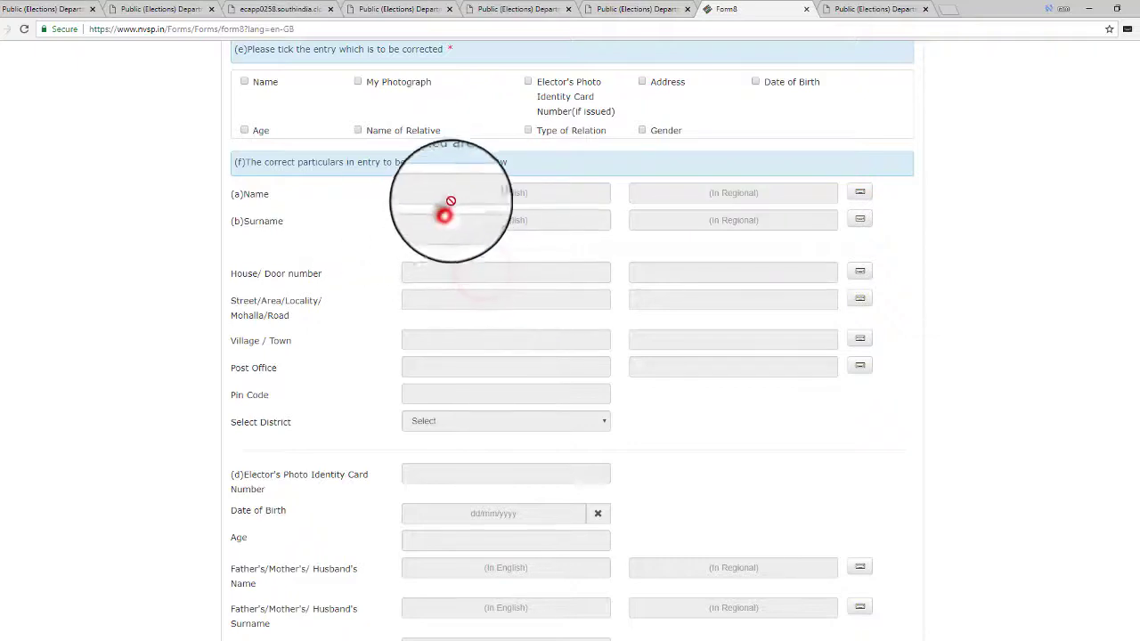
# Tick Name and My Photograph in section (e) of Form 8, then review the form
pyautogui.click(245, 82)
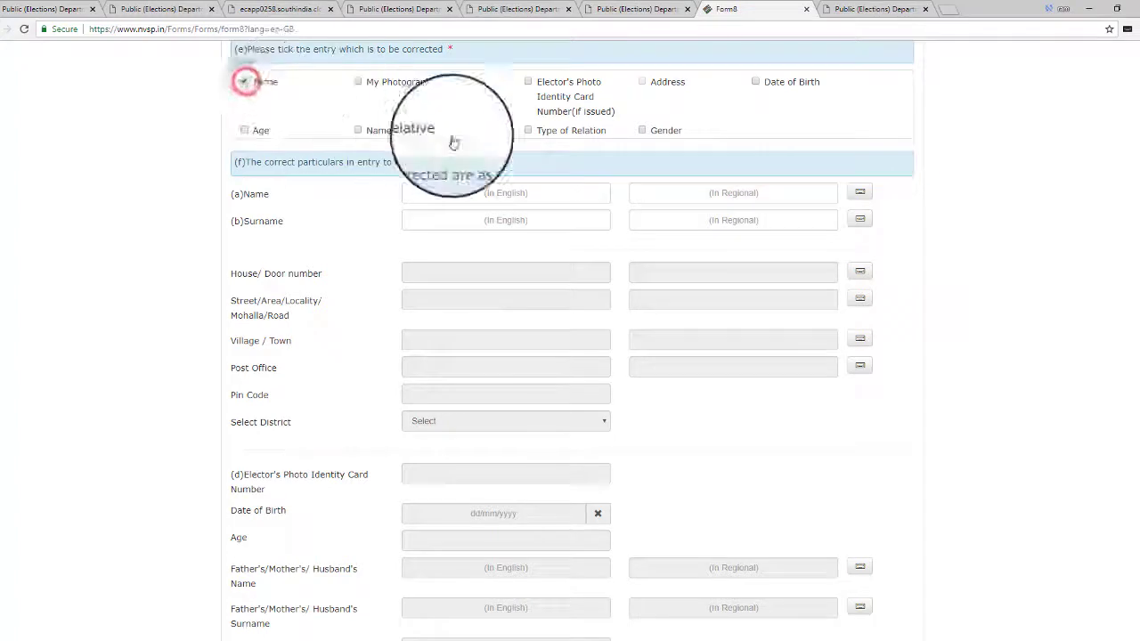
pyautogui.click(471, 219)
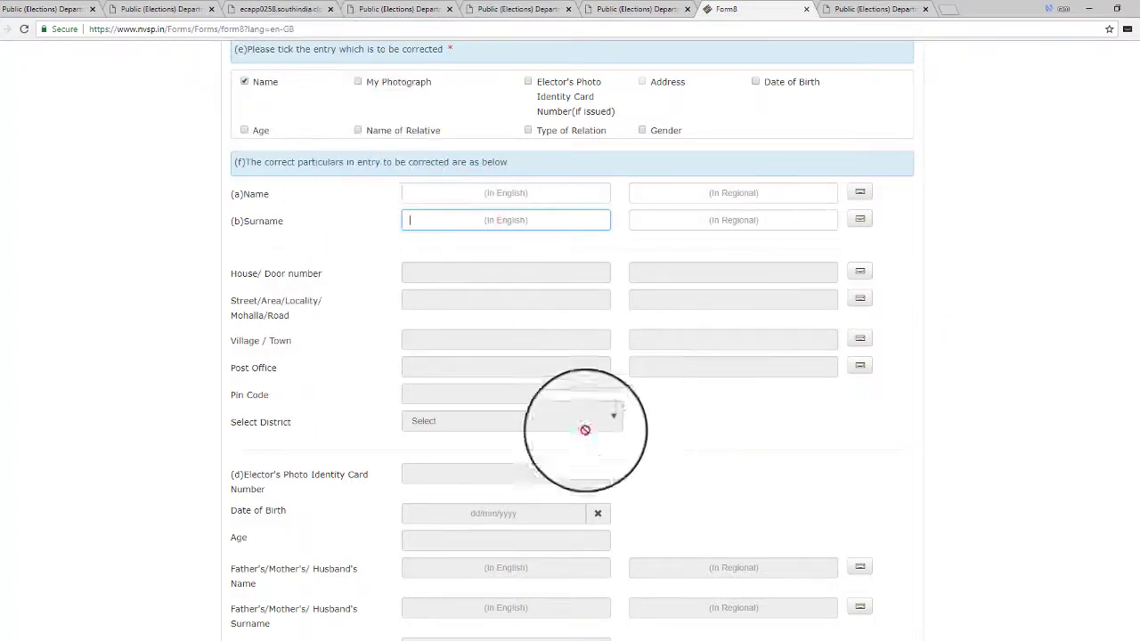
pyautogui.click(359, 82)
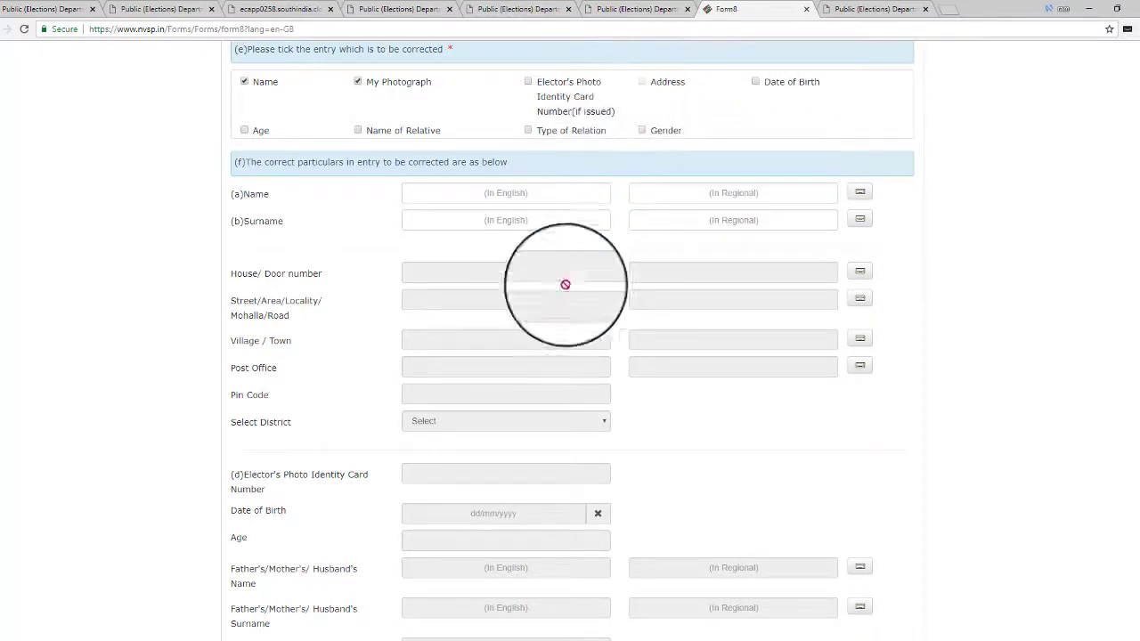
pyautogui.scroll(-2, 613, 381)
pyautogui.scroll(-2, 613, 381)
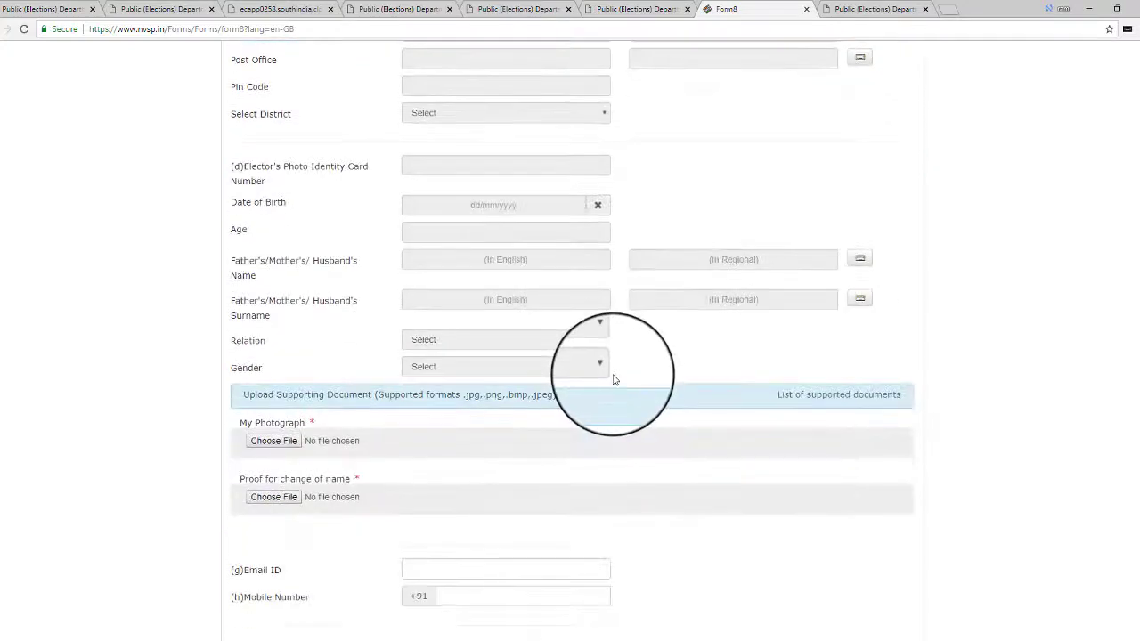
pyautogui.scroll(1, 609, 366)
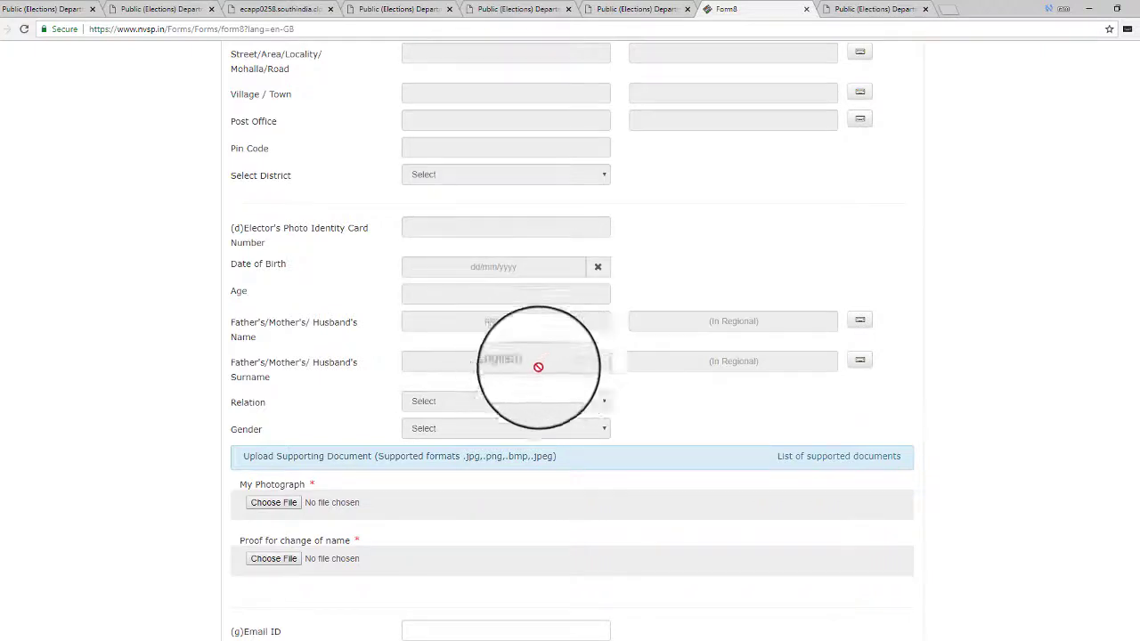
pyautogui.scroll(3, 637, 367)
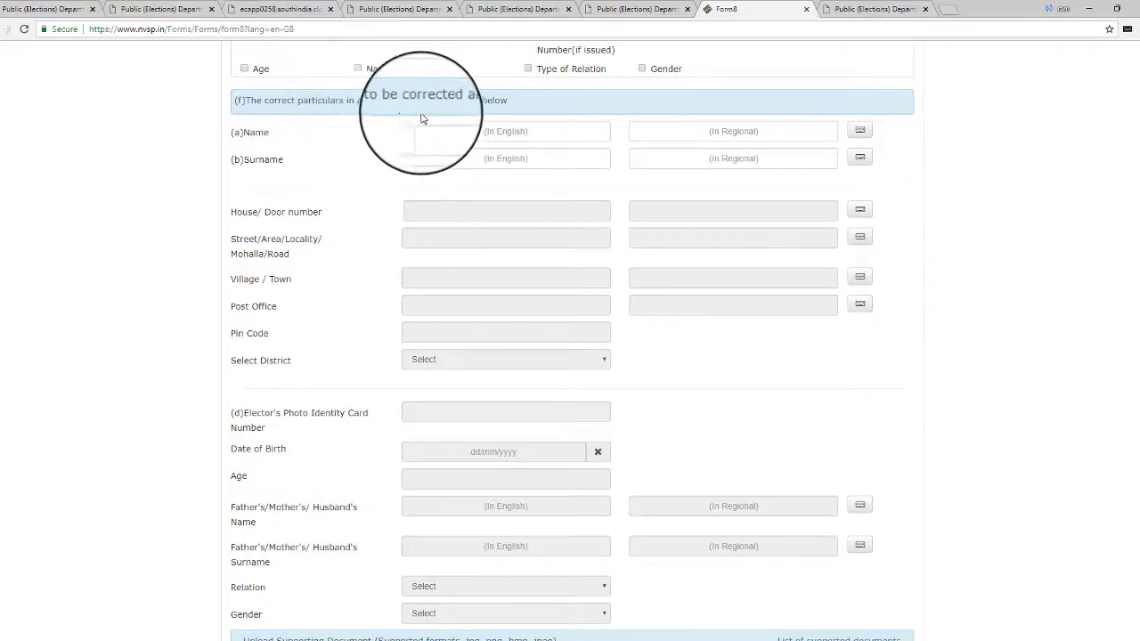
pyautogui.scroll(-2, 526, 331)
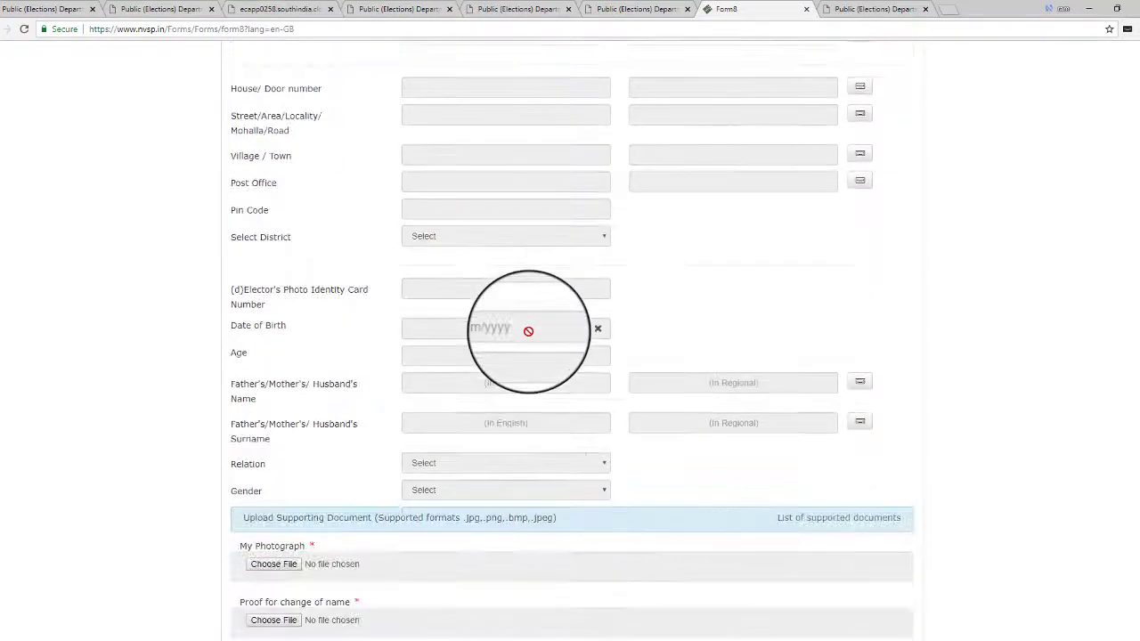
pyautogui.scroll(-3, 528, 332)
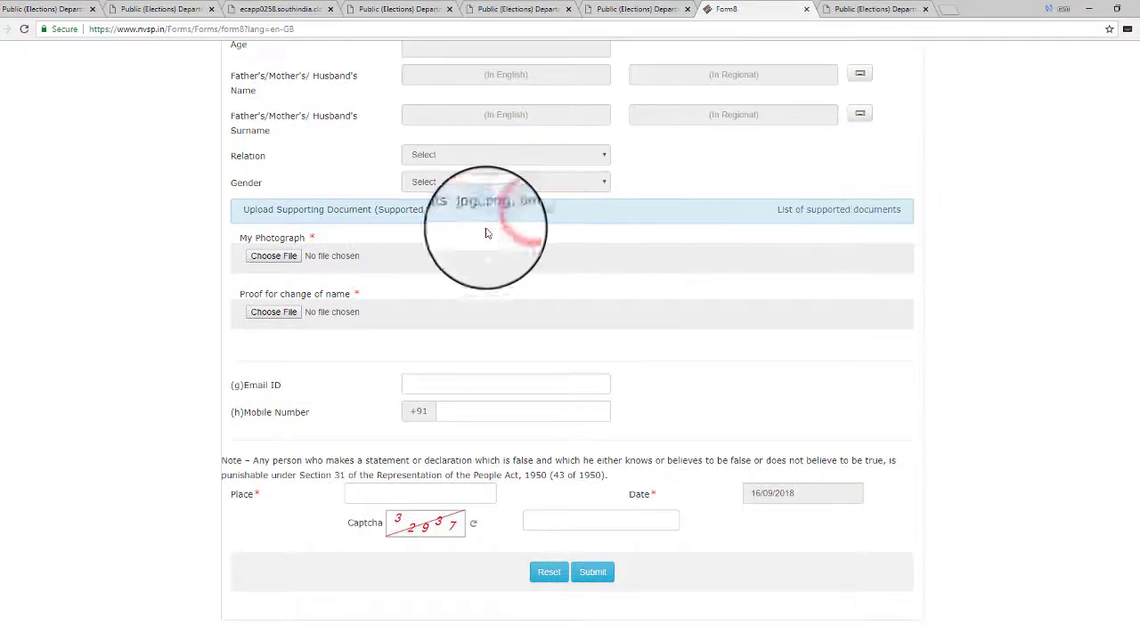
# Cancel the photograph upload without choosing a file and submit Form 8
pyautogui.click(291, 257)
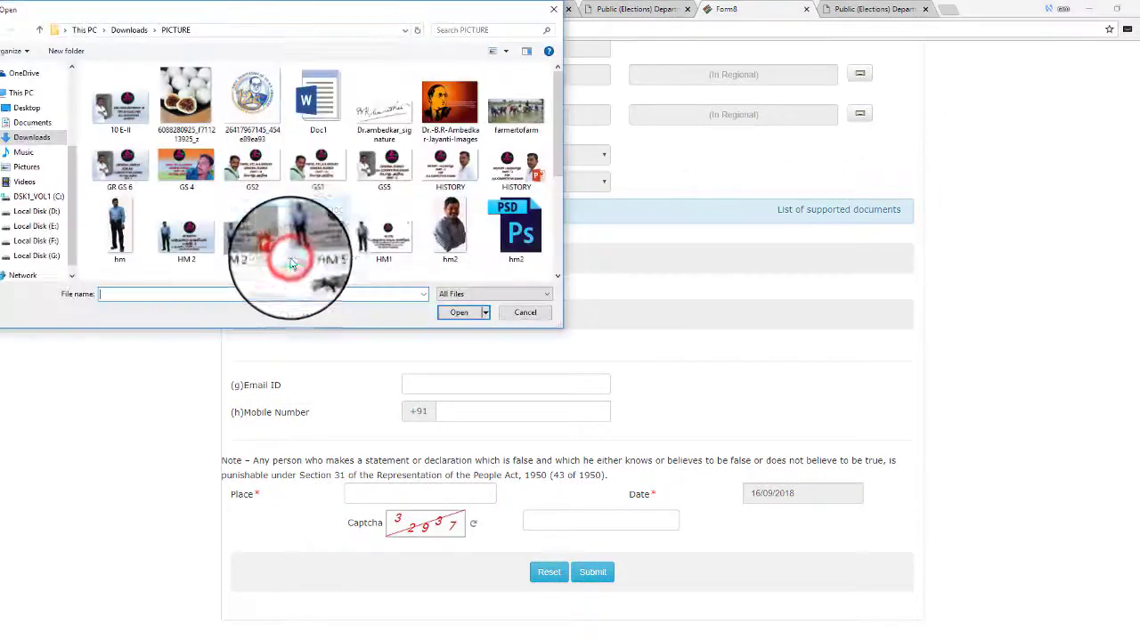
pyautogui.click(25, 115)
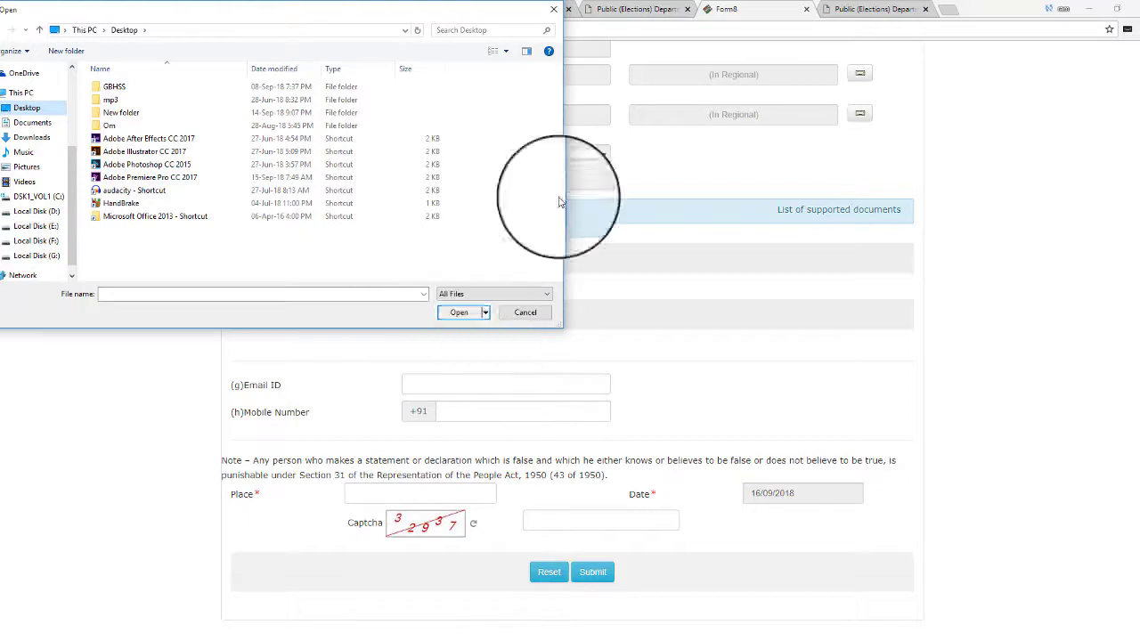
pyautogui.click(554, 13)
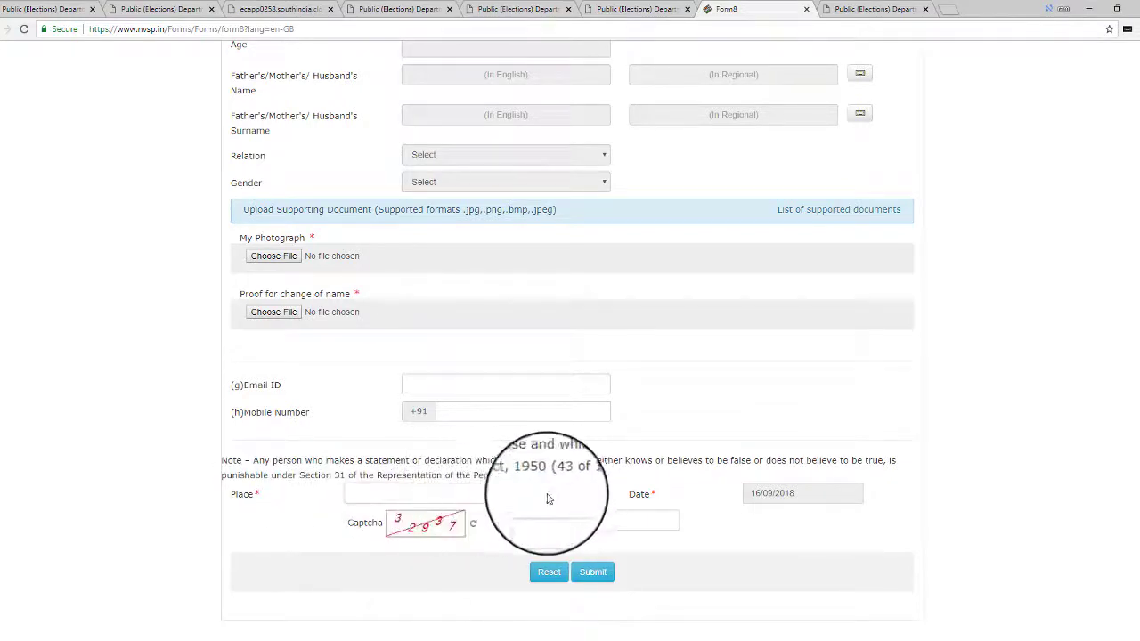
pyautogui.click(601, 601)
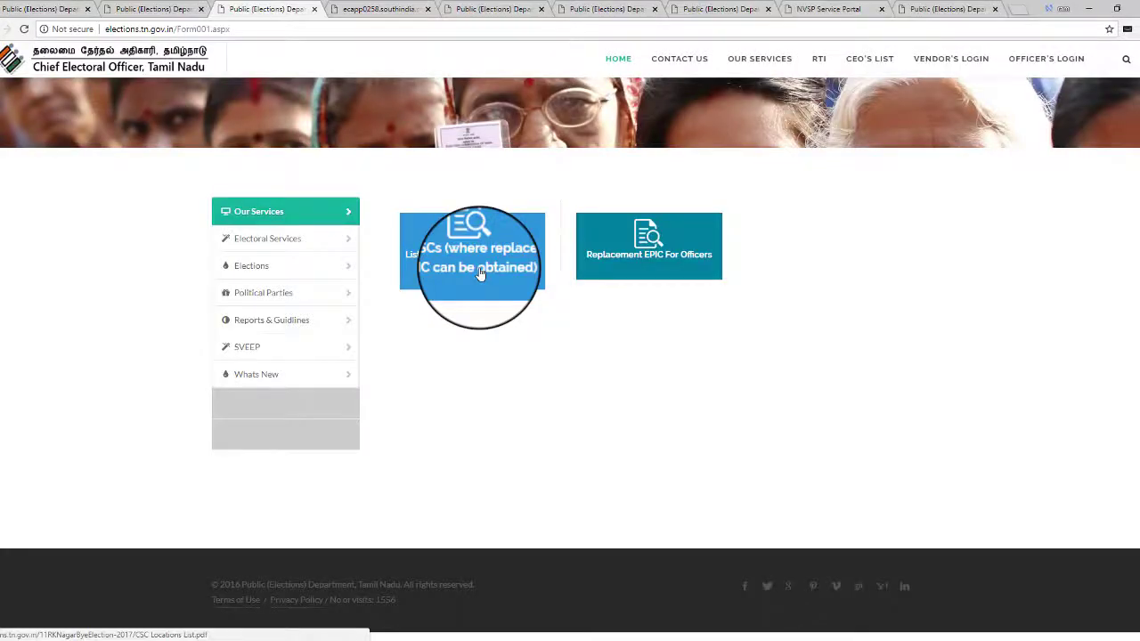
# Open the List of CSCs PDF and zoom in several steps
pyautogui.click(480, 274)
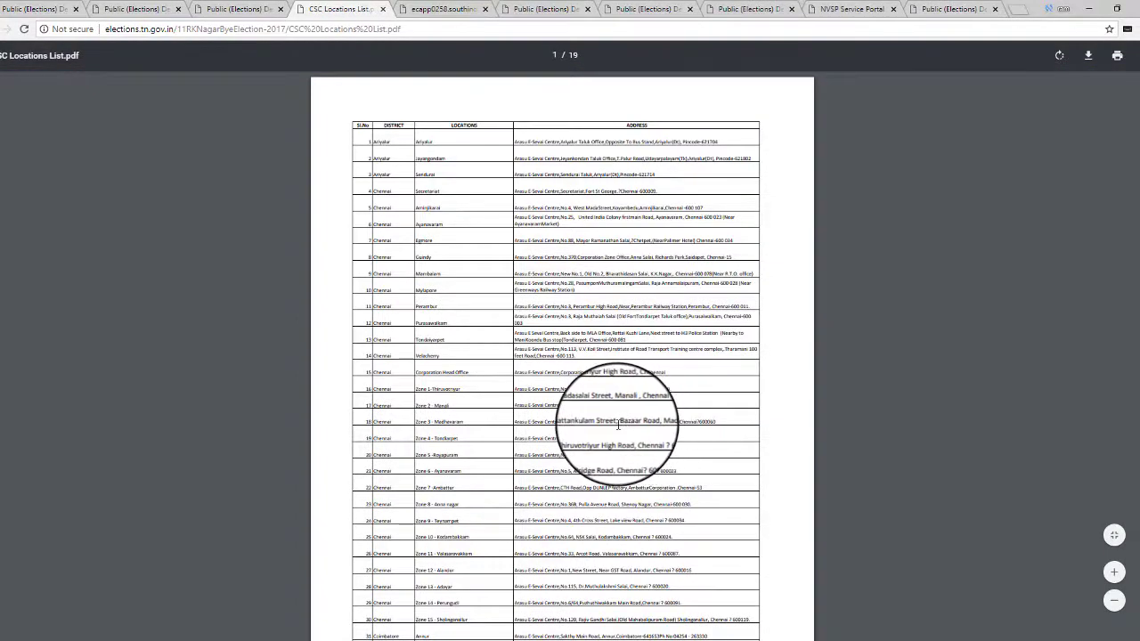
pyautogui.click(1113, 574)
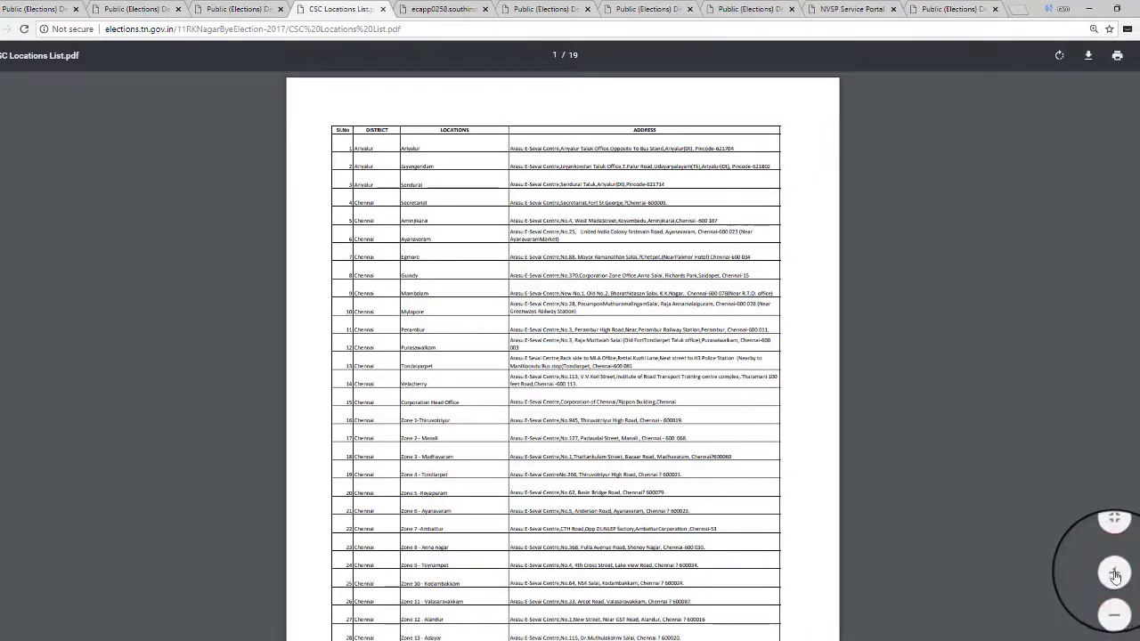
pyautogui.click(1115, 575)
pyautogui.click(1115, 575)
pyautogui.click(1115, 574)
pyautogui.click(1115, 575)
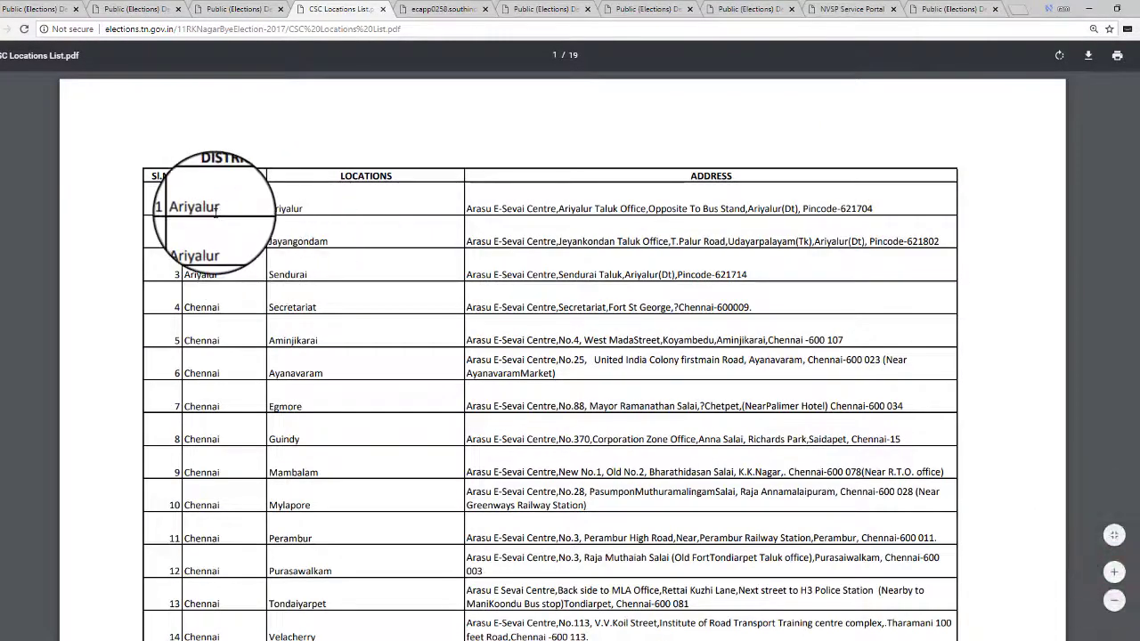
pyautogui.click(1114, 574)
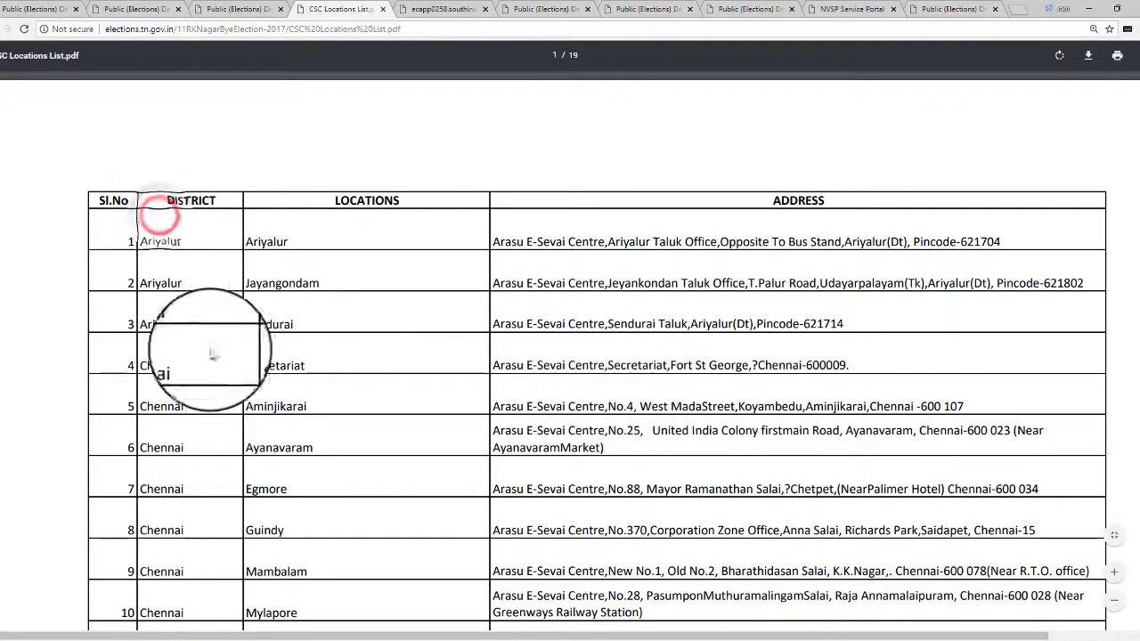
# Scroll to the Thiruvanamalai centres, highlight Chengam's address, then close the PDF and minimise Chrome
pyautogui.scroll(-15, 204, 370)
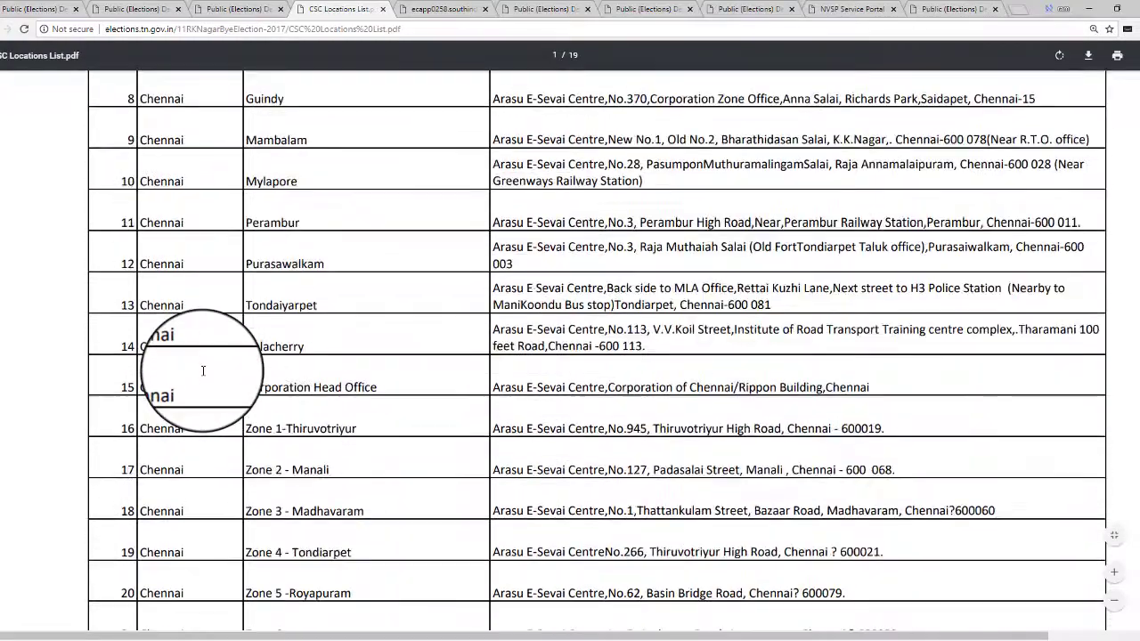
pyautogui.scroll(-20, 201, 370)
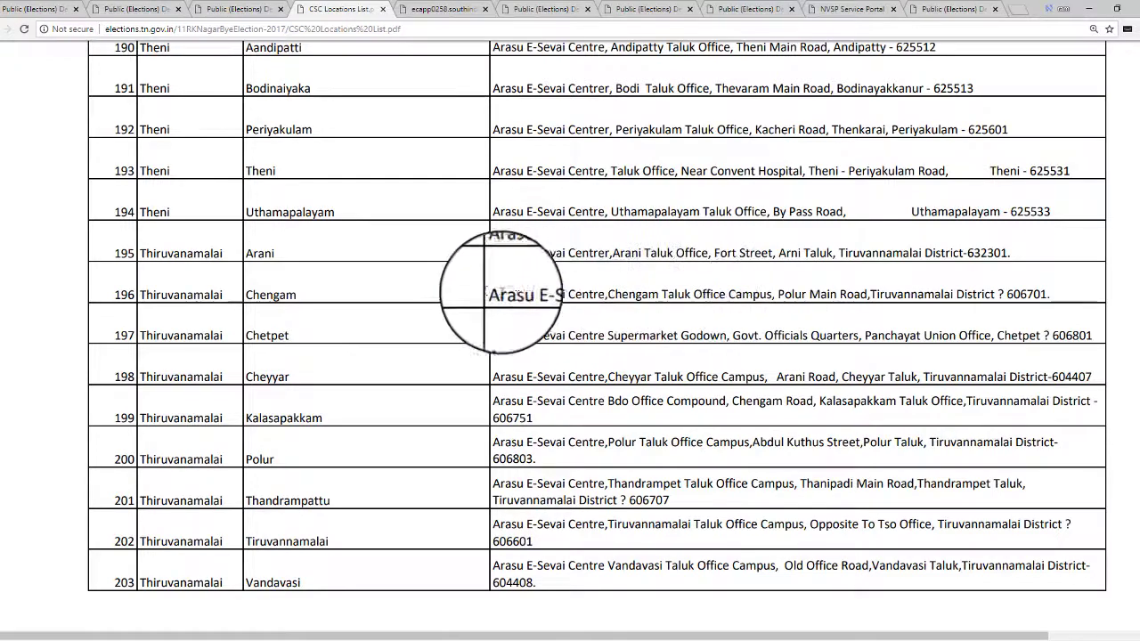
pyautogui.moveTo(494, 294); pyautogui.dragTo(1074, 337)
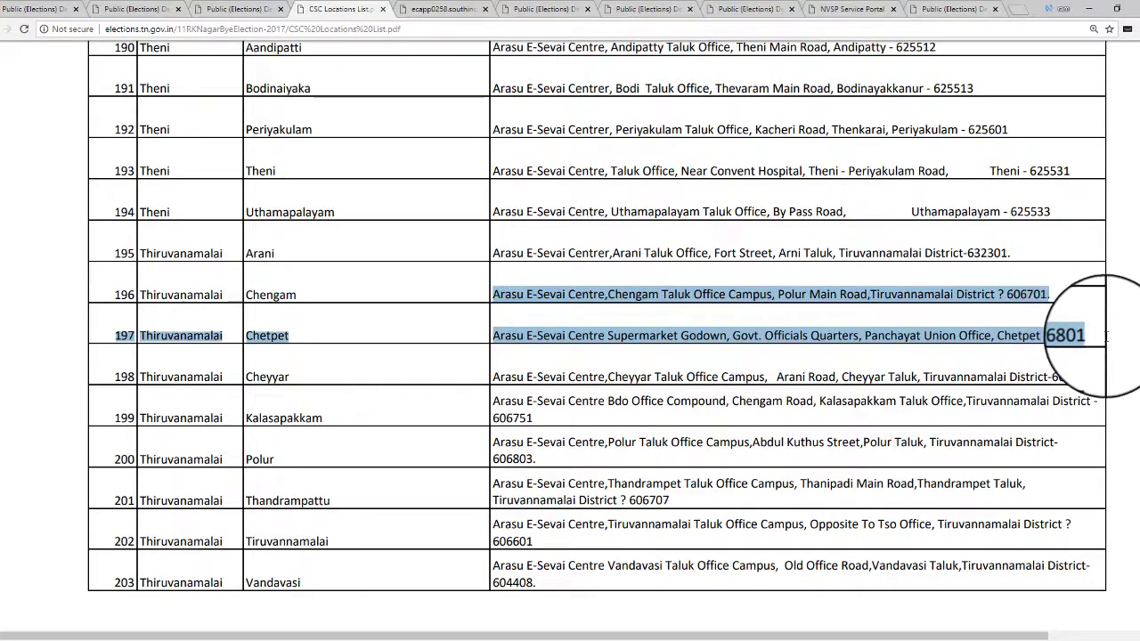
pyautogui.click(1087, 296)
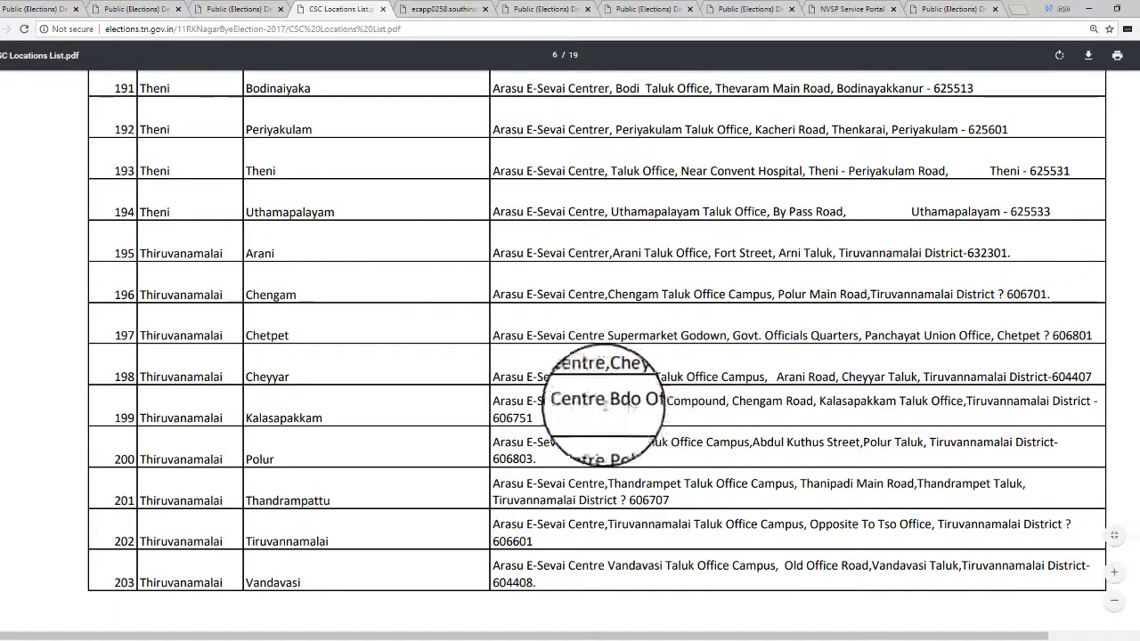
pyautogui.click(382, 10)
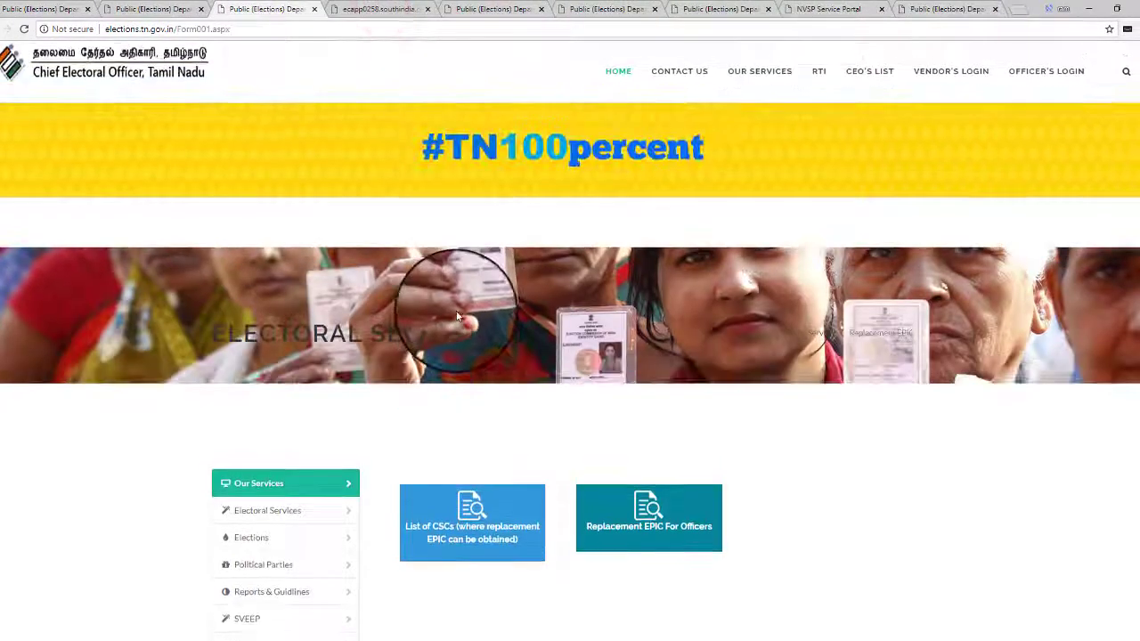
pyautogui.click(1089, 9)
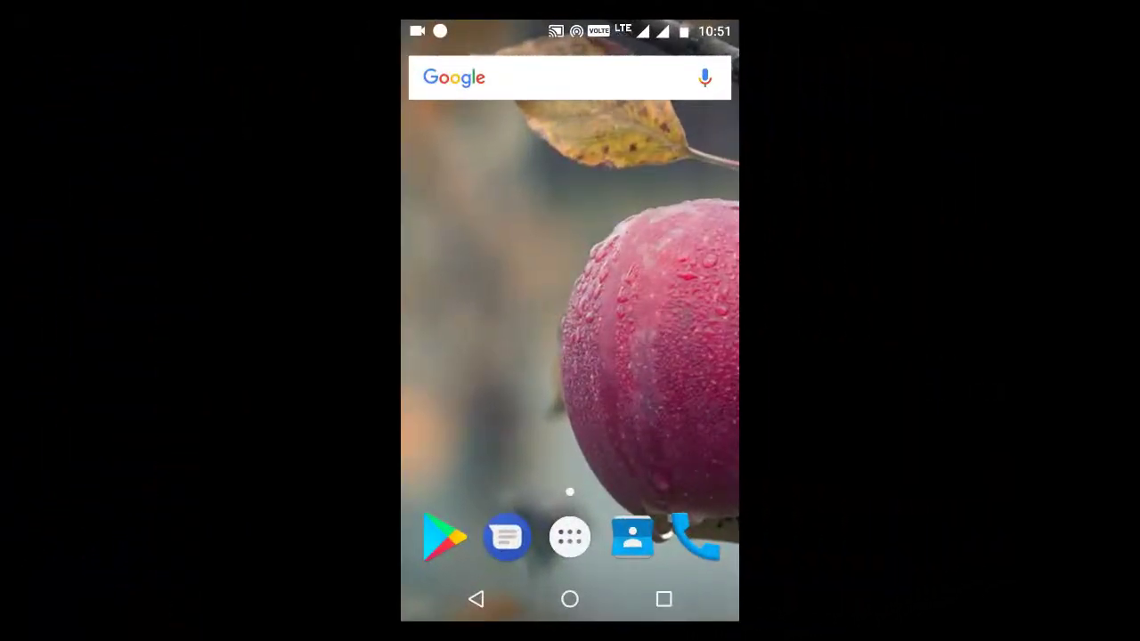
# Start a new message to 1950, sending from the Idea SIM
pyautogui.click(507, 537)
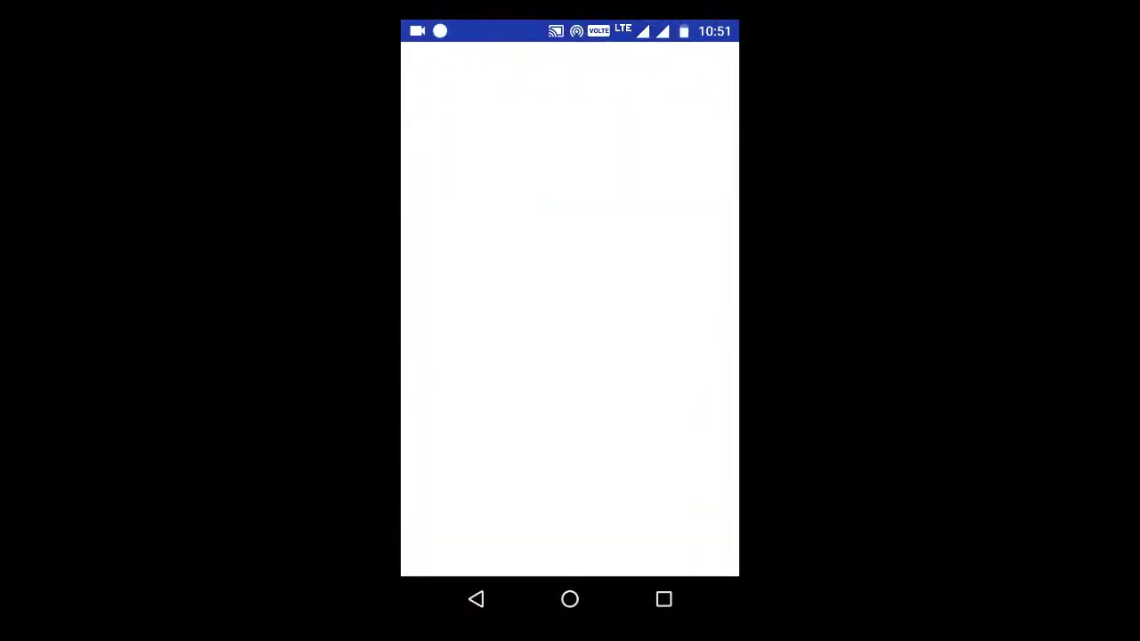
pyautogui.click(697, 535)
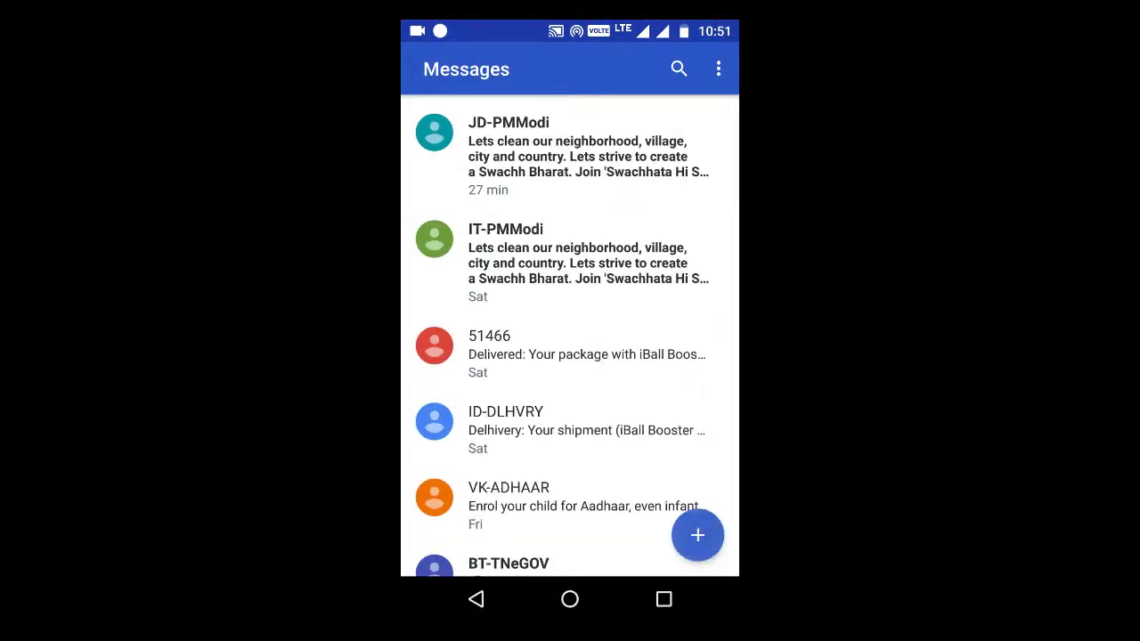
pyautogui.click(425, 547)
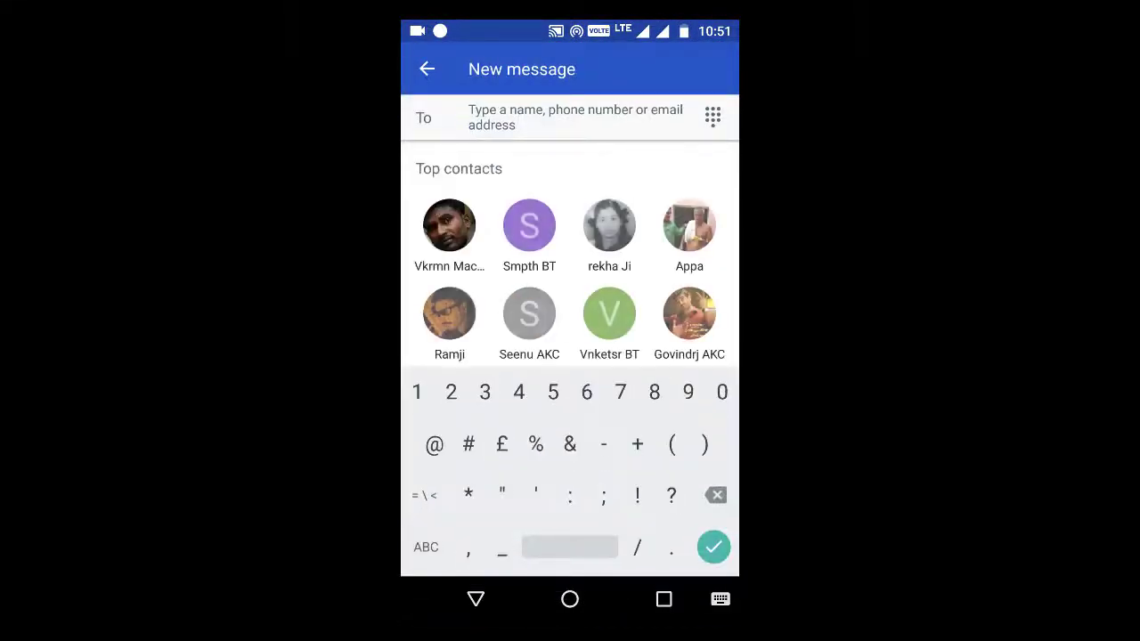
pyautogui.write('1950')
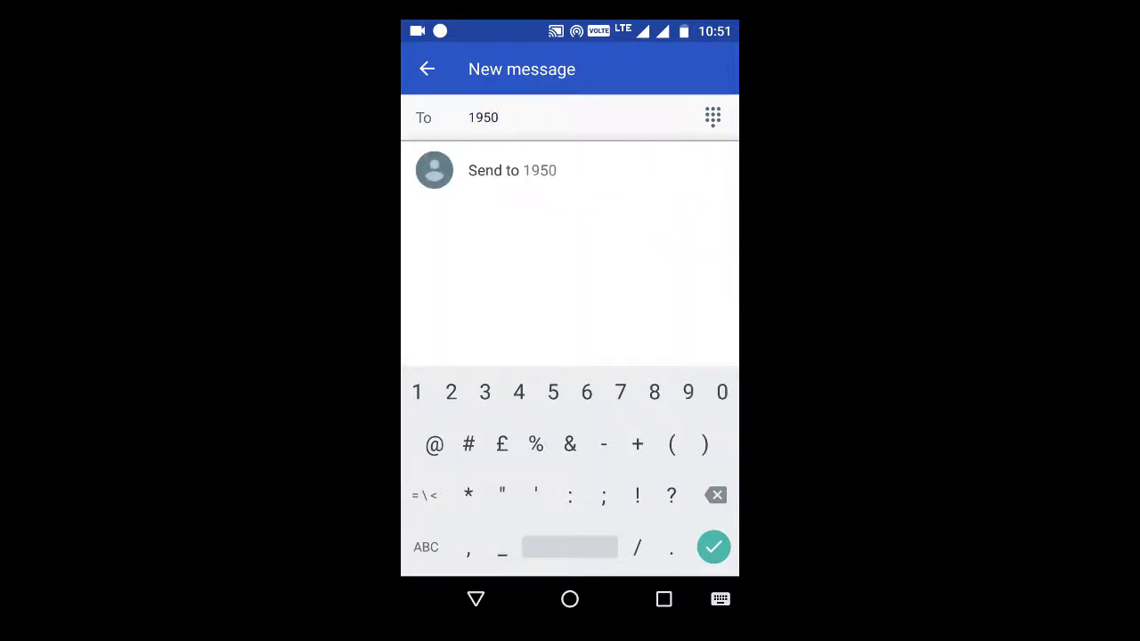
pyautogui.click(714, 547)
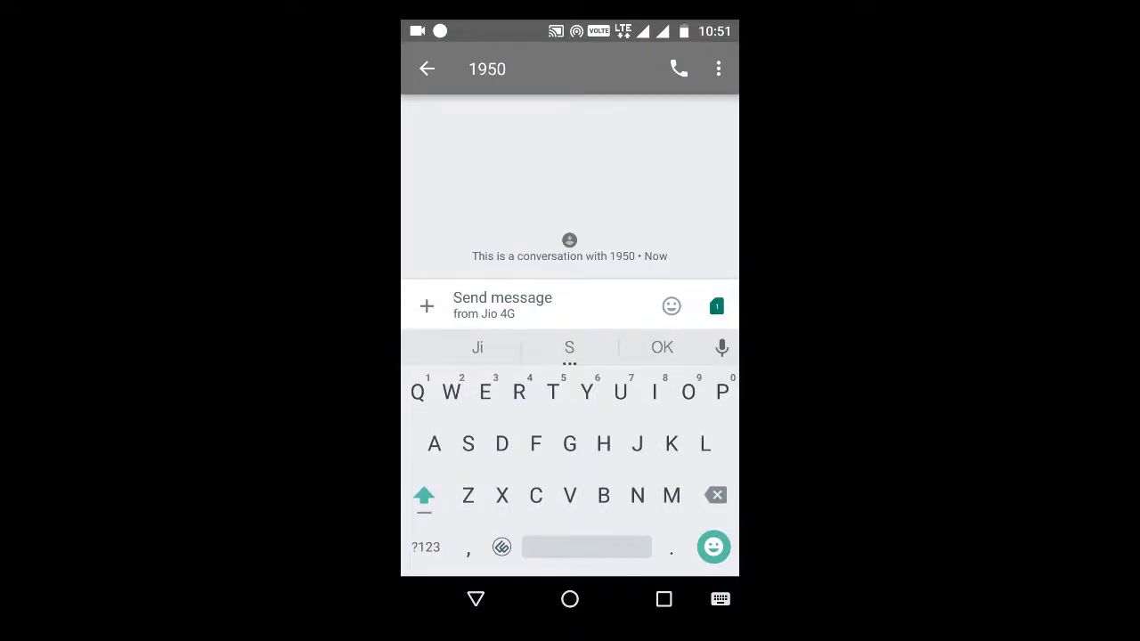
pyautogui.click(716, 306)
pyautogui.click(708, 493)
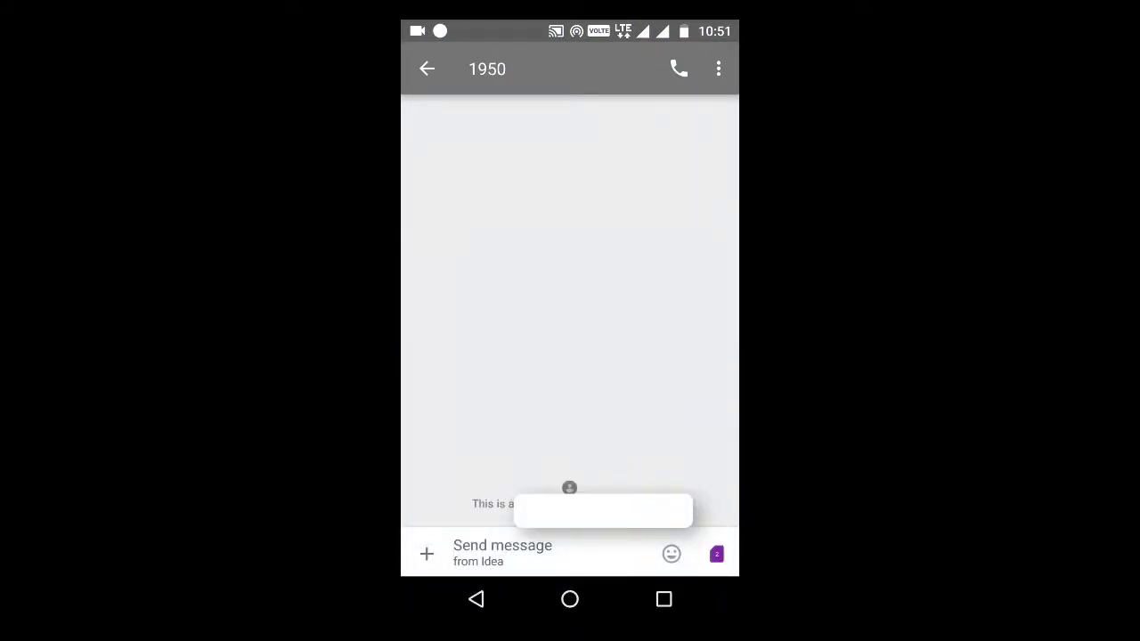
# Write the message '002' and send it to 1950
pyautogui.click(672, 306)
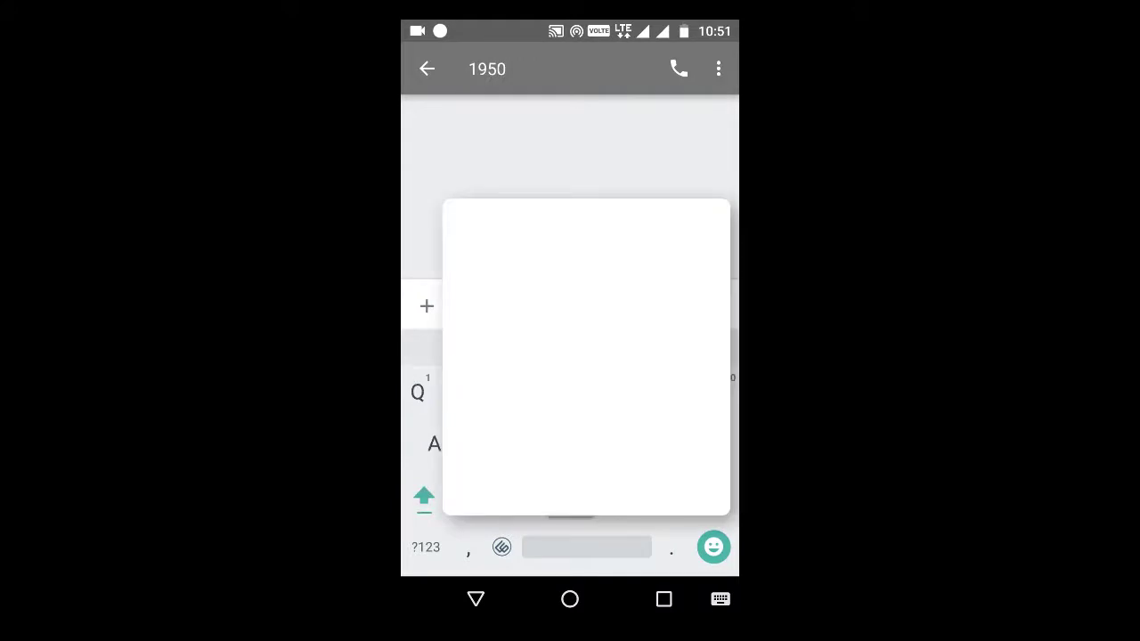
pyautogui.click(426, 547)
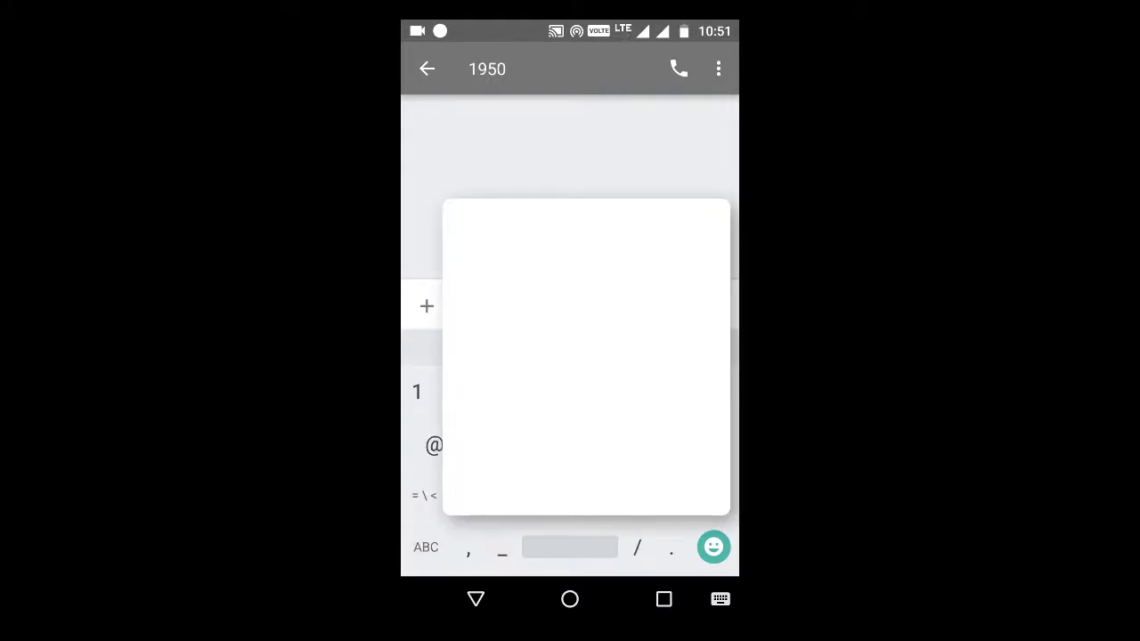
pyautogui.write('002')
pyautogui.click(717, 306)
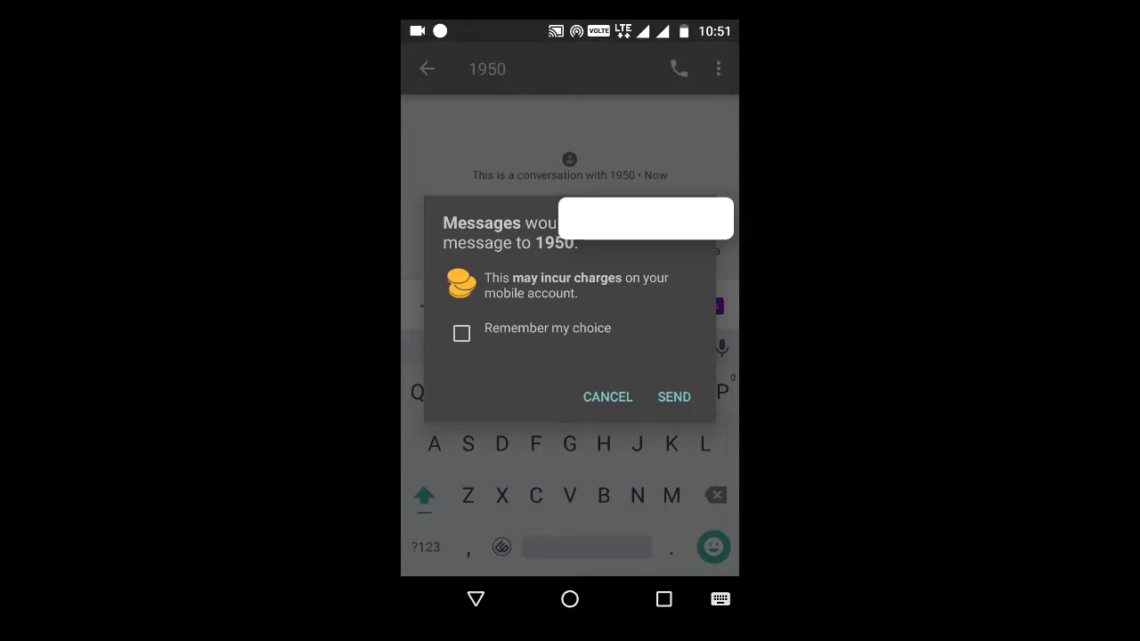
# Confirm the SMS despite charges, dismiss the balance notice, and go to the home screen
pyautogui.click(675, 397)
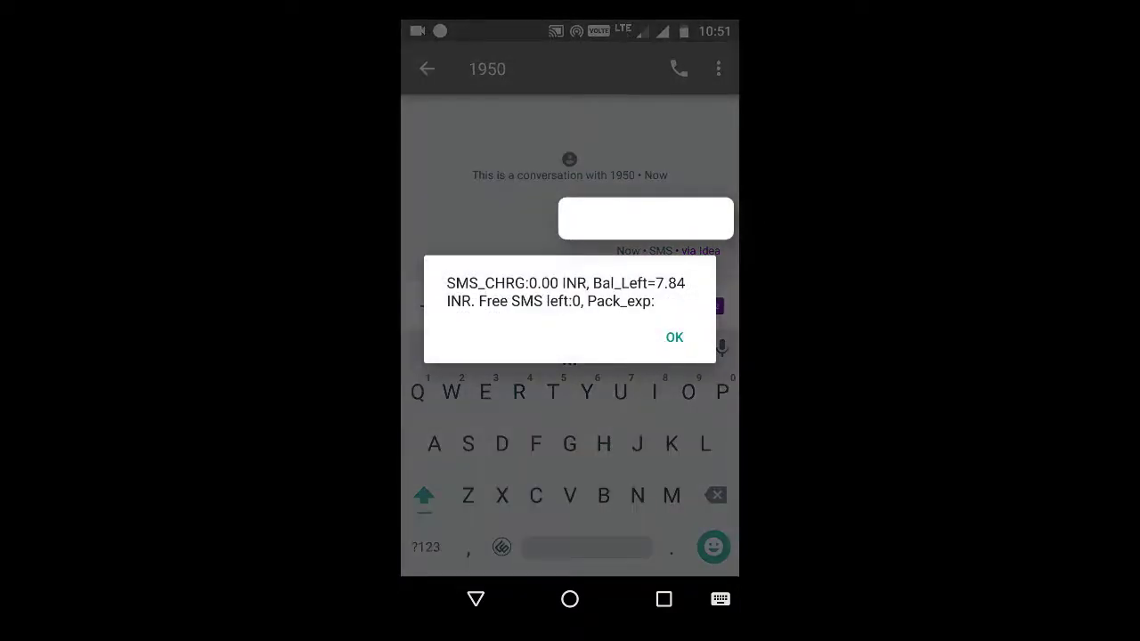
pyautogui.click(674, 338)
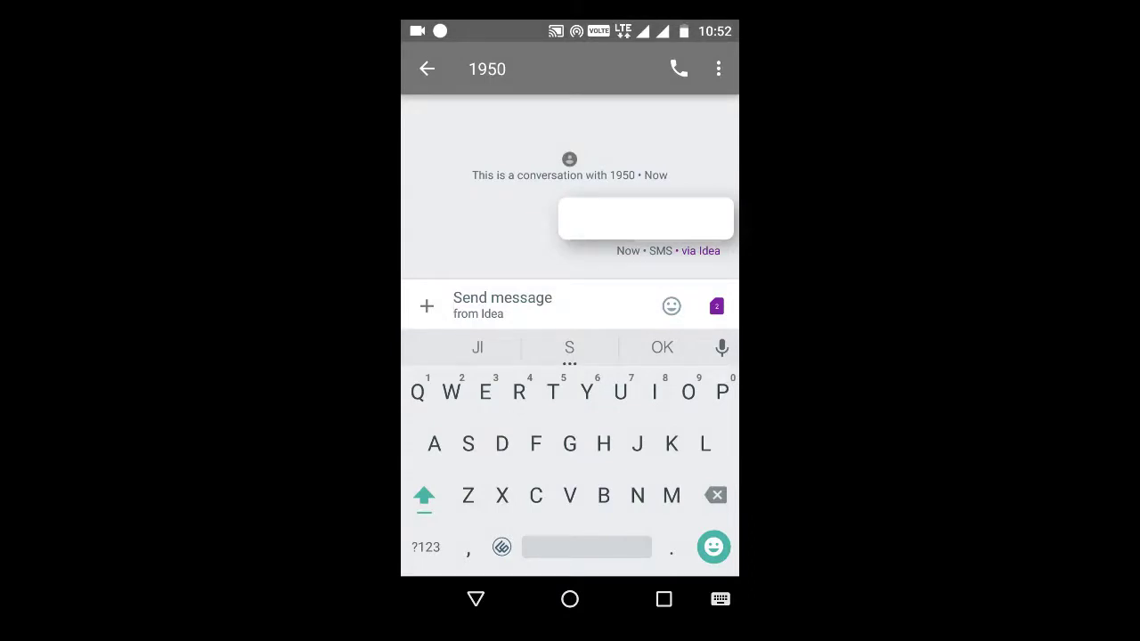
pyautogui.press('Escape')
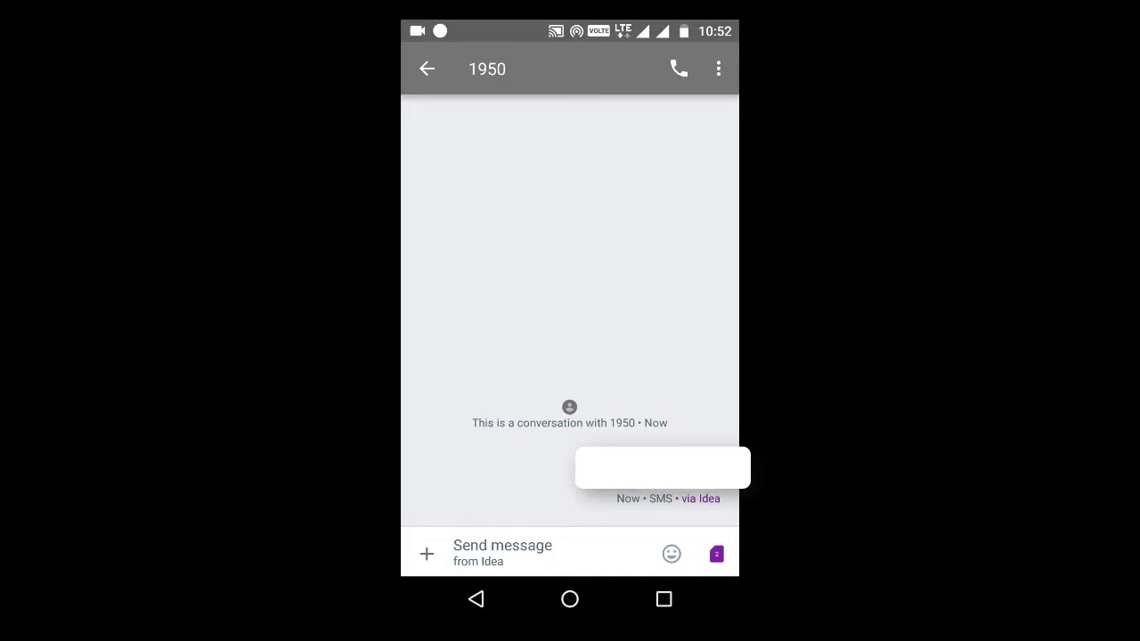
pyautogui.click(664, 599)
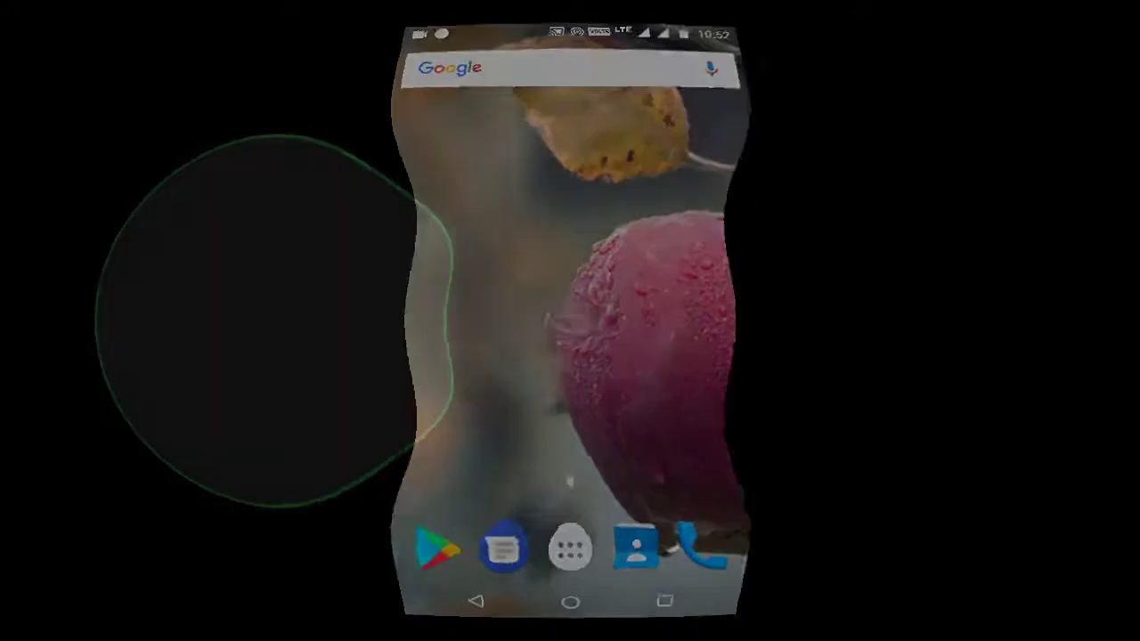